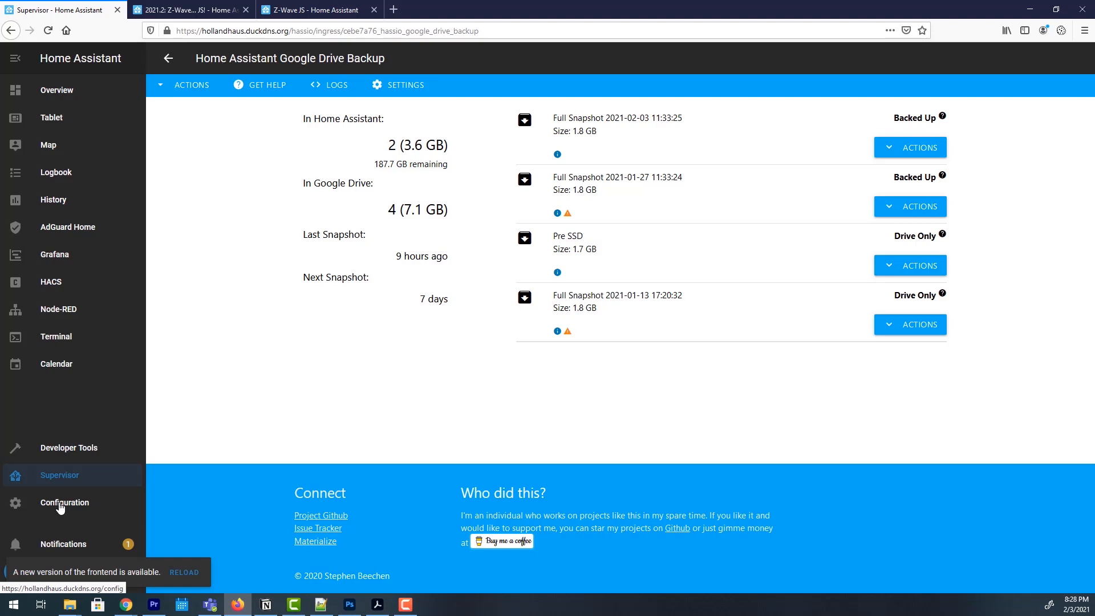
- Open the integrations list and find the Z-Wave (deprecated) entry
click(61, 504)
click(695, 174)
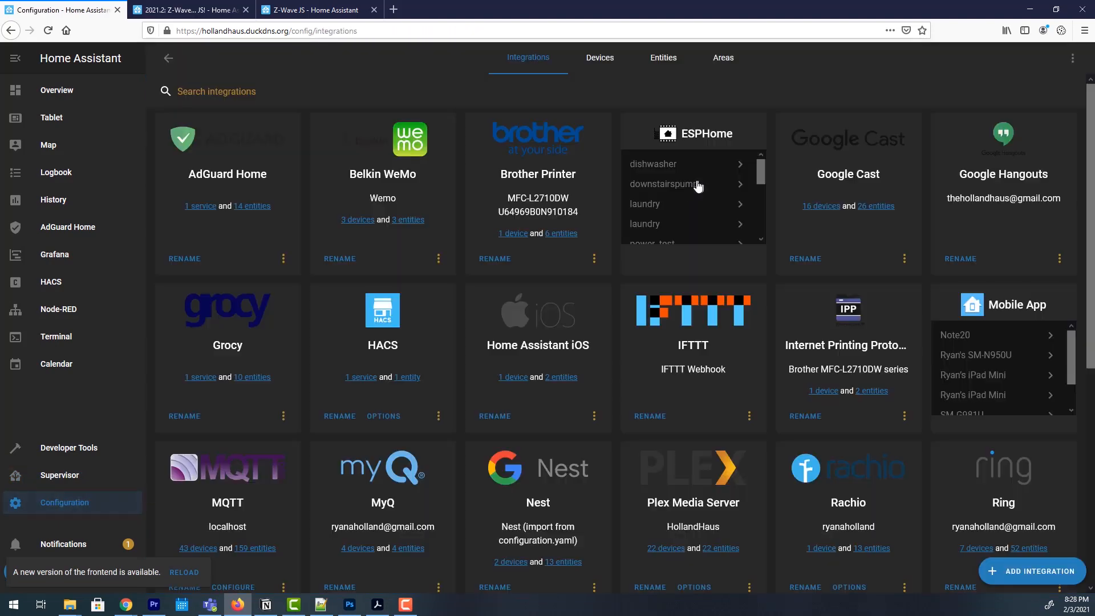
scroll(570, 462, down, 10)
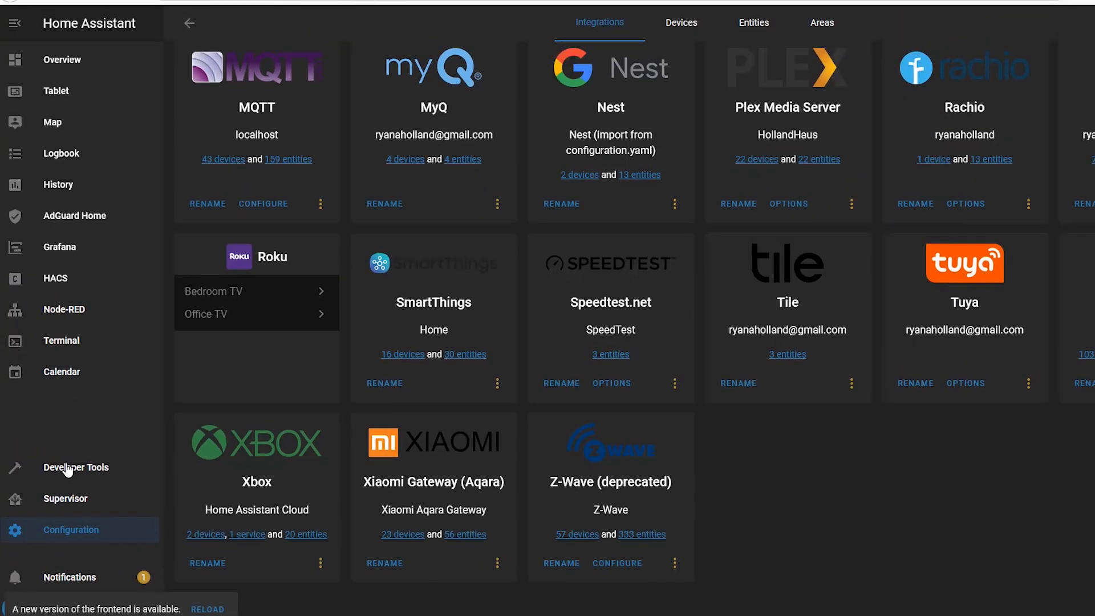
- Open the host's hardware list from the Supervisor system page
click(78, 501)
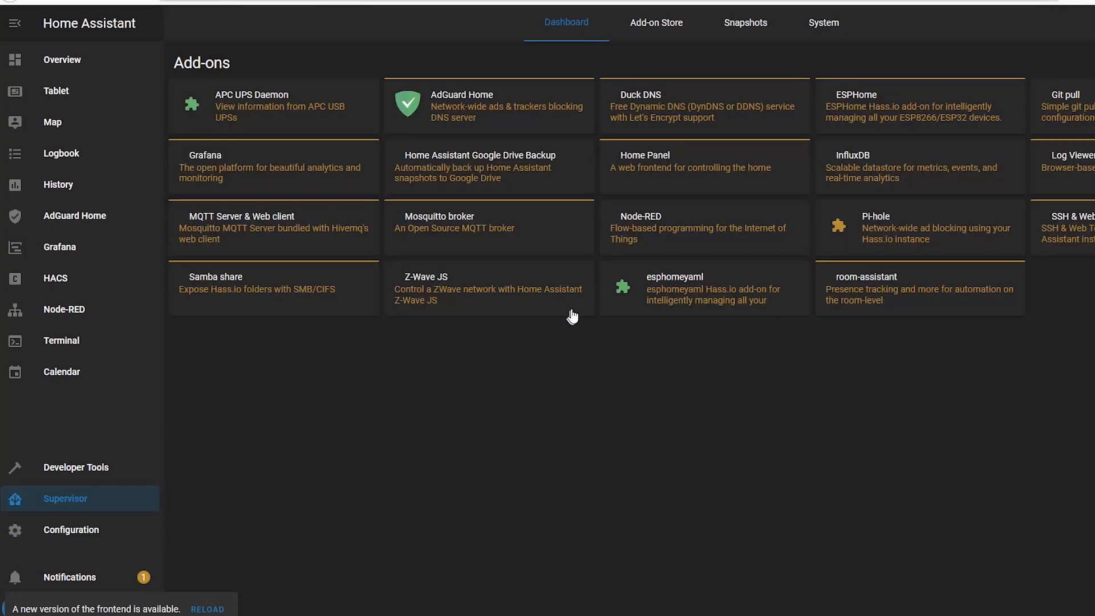
click(816, 19)
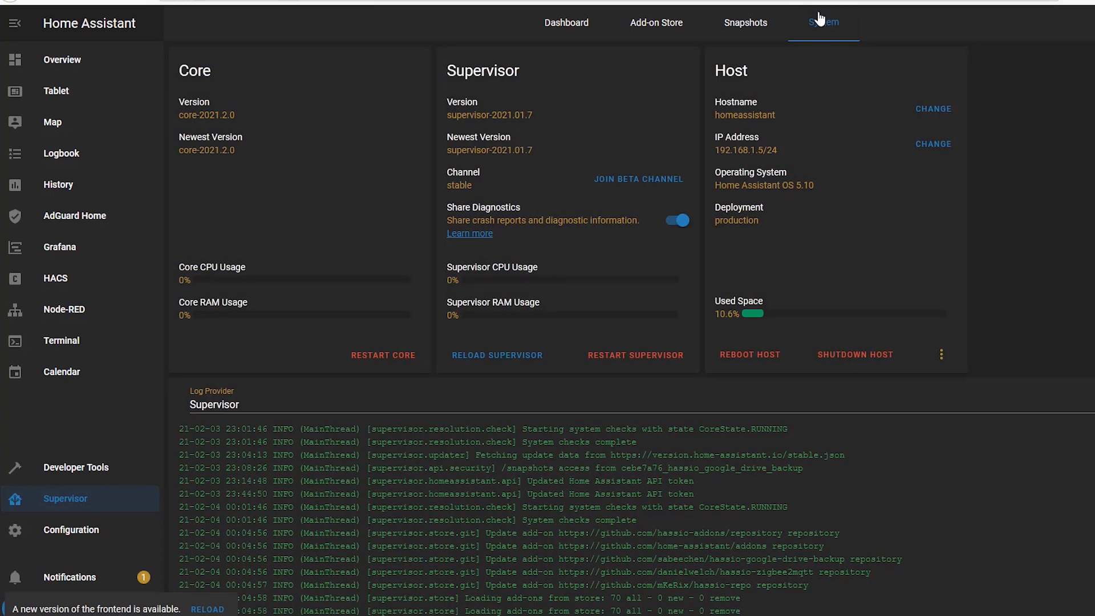
click(940, 357)
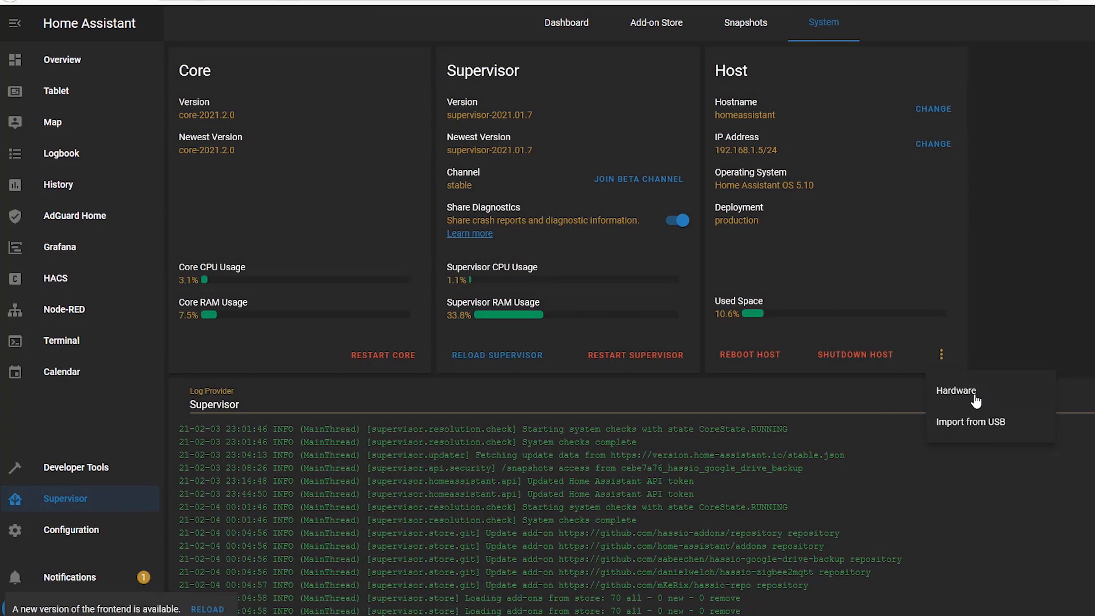
click(975, 401)
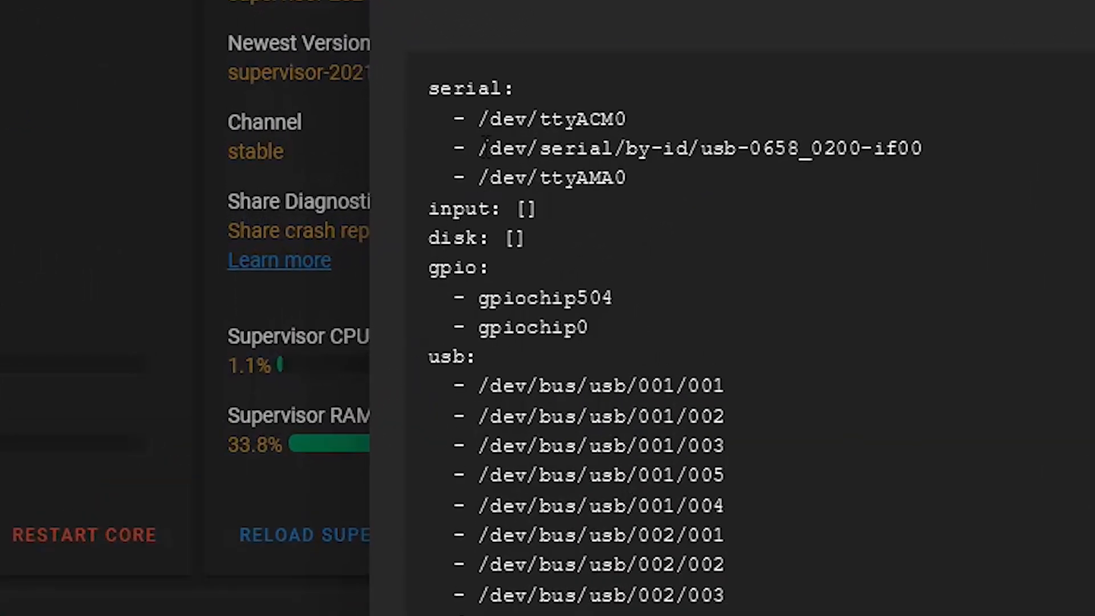
- Copy the serial path /dev/serial/by-id/usb-0658_0200-if00 into a Notepad note, then close the hardware list
drag(482, 147, 644, 156)
click(631, 150)
drag(477, 148, 960, 151)
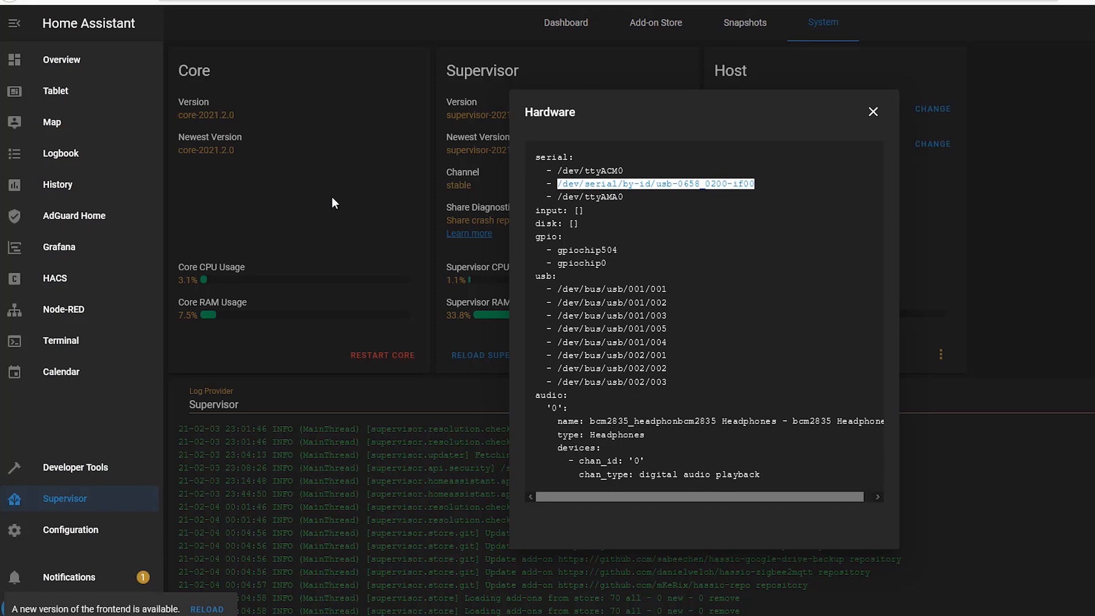
drag(0, 75, 710, 275)
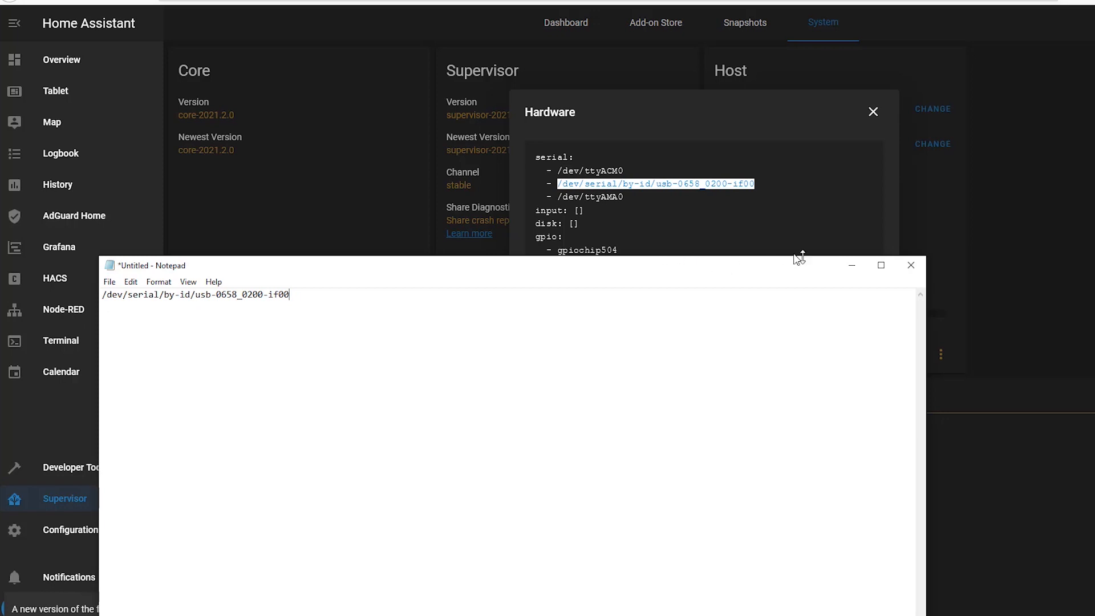
click(851, 265)
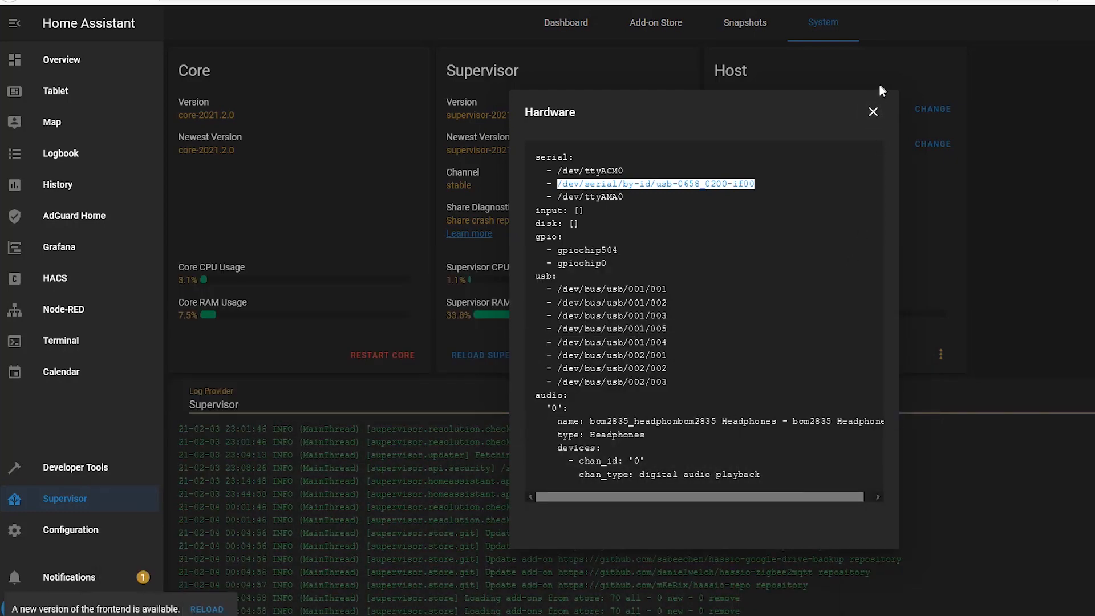
click(873, 113)
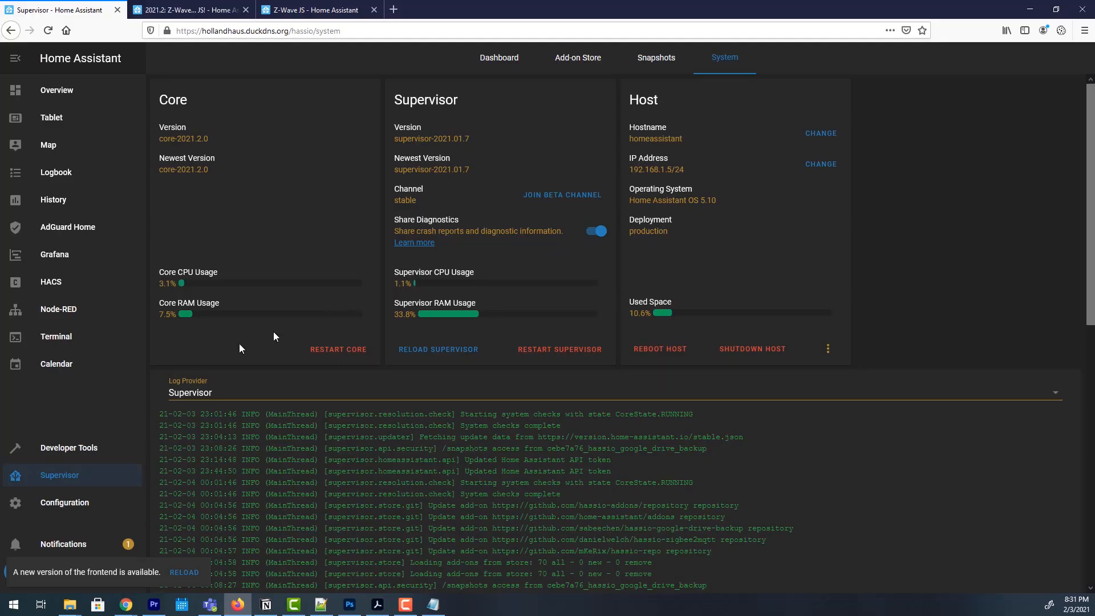
- Open the Home Assistant configuration page and look through its sections
click(91, 501)
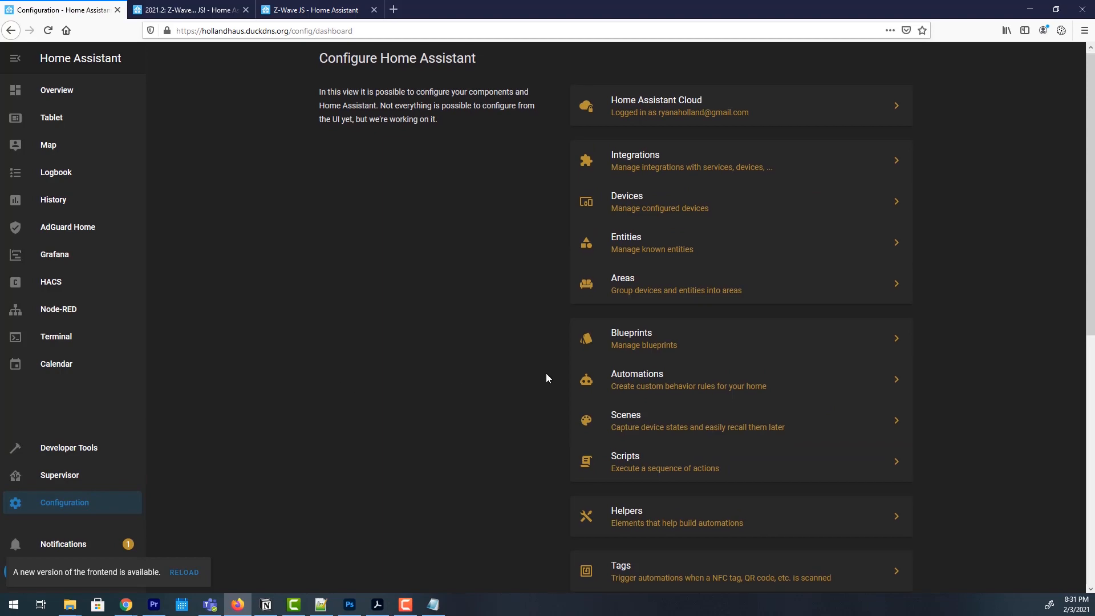
scroll(544, 376, down, 6)
scroll(543, 381, up, 7)
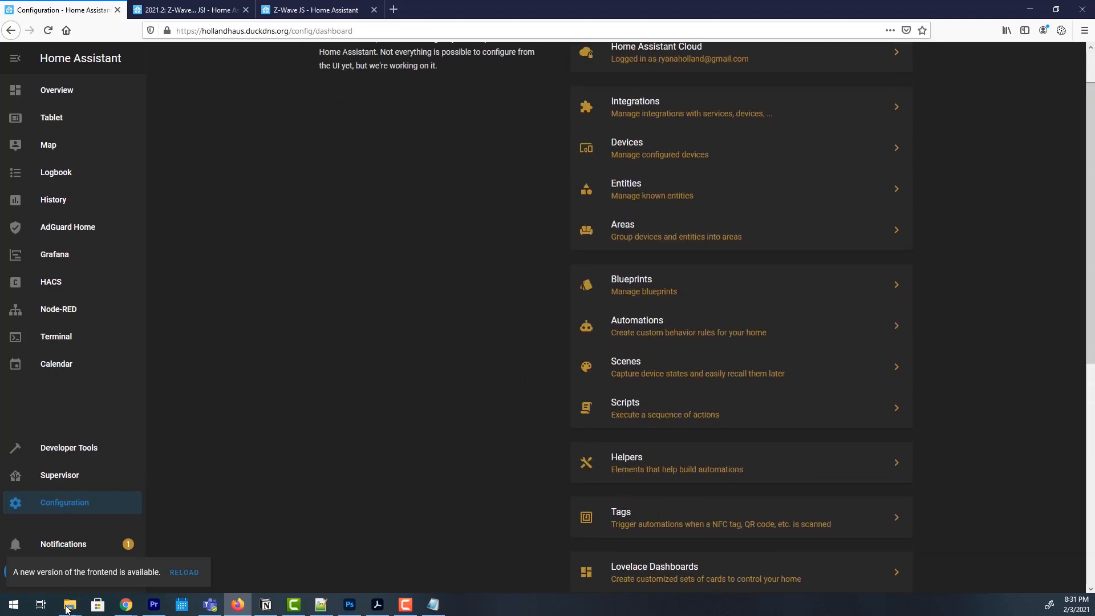
- Switch to File Explorer, open the Home Assistant config share and preview the zwcfg_0xe992d42f XML file
mouse_move(70, 605)
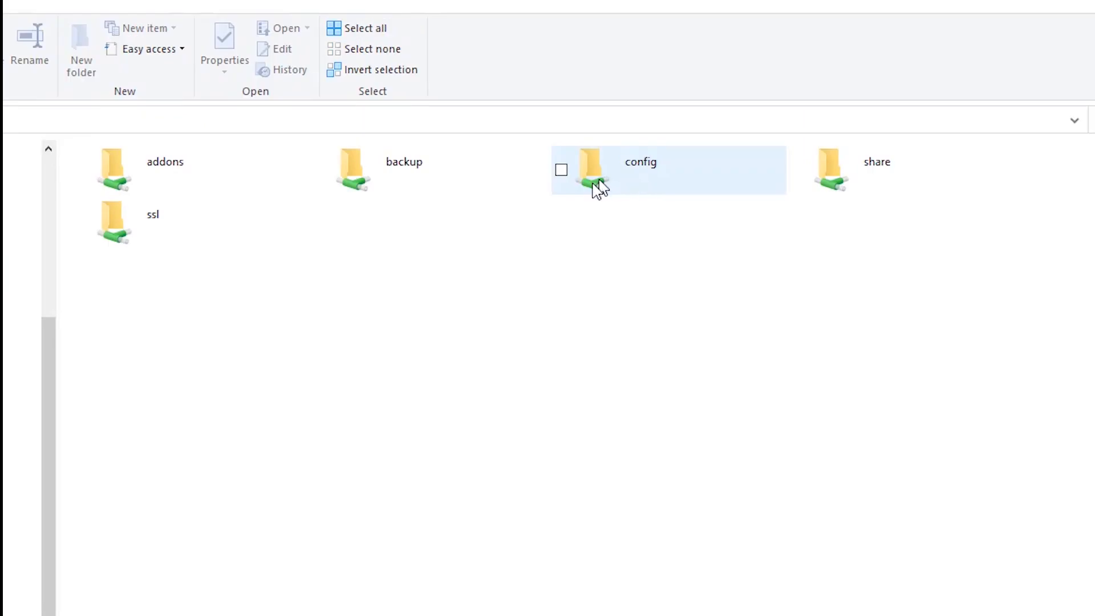
double_click(611, 179)
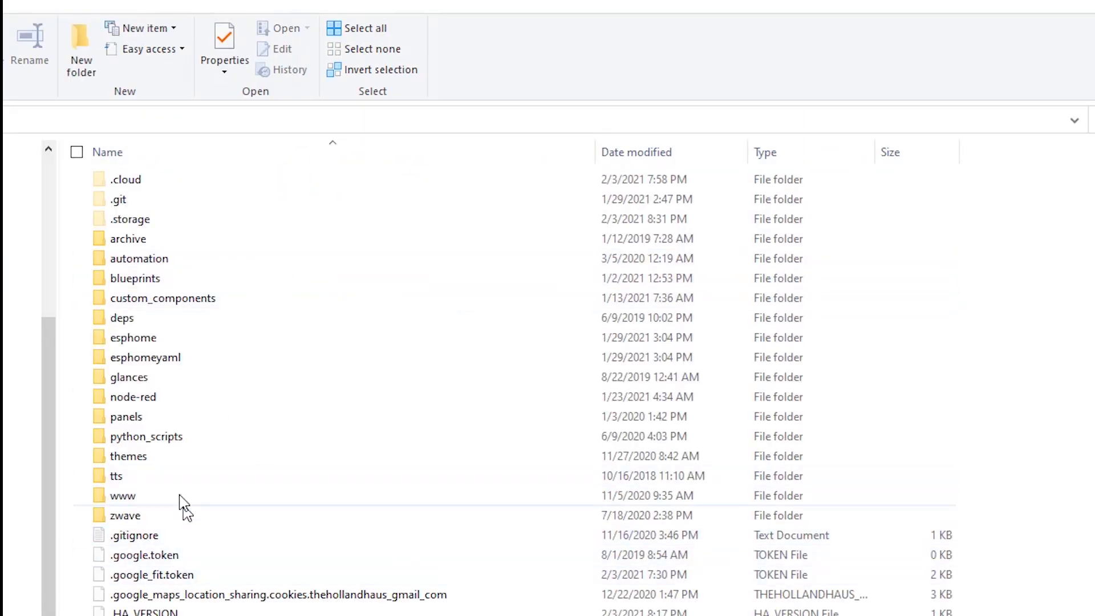
scroll(184, 502, down, 15)
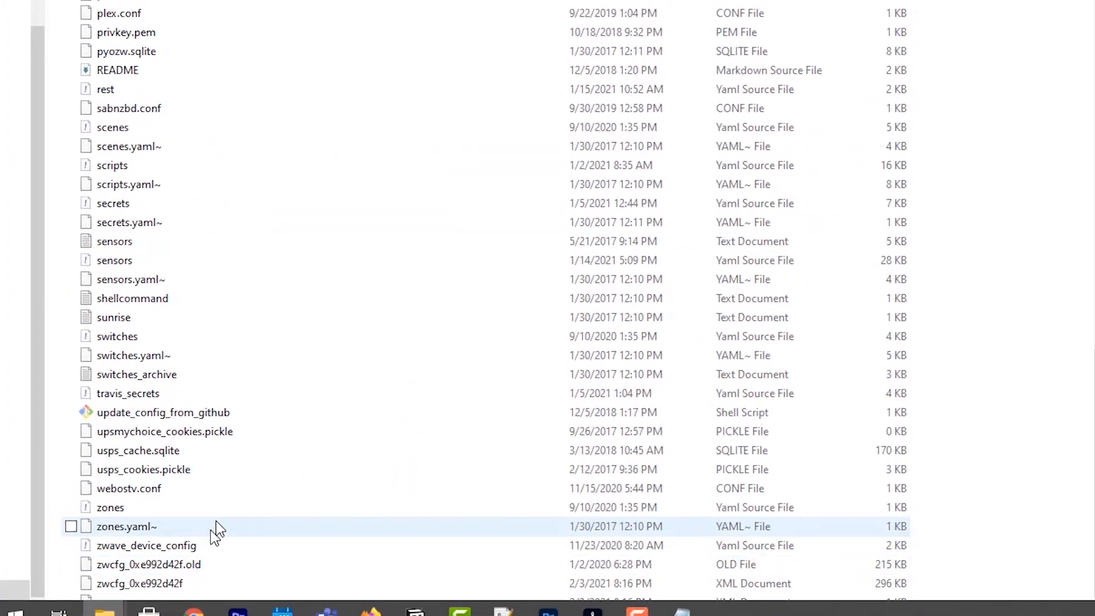
click(172, 594)
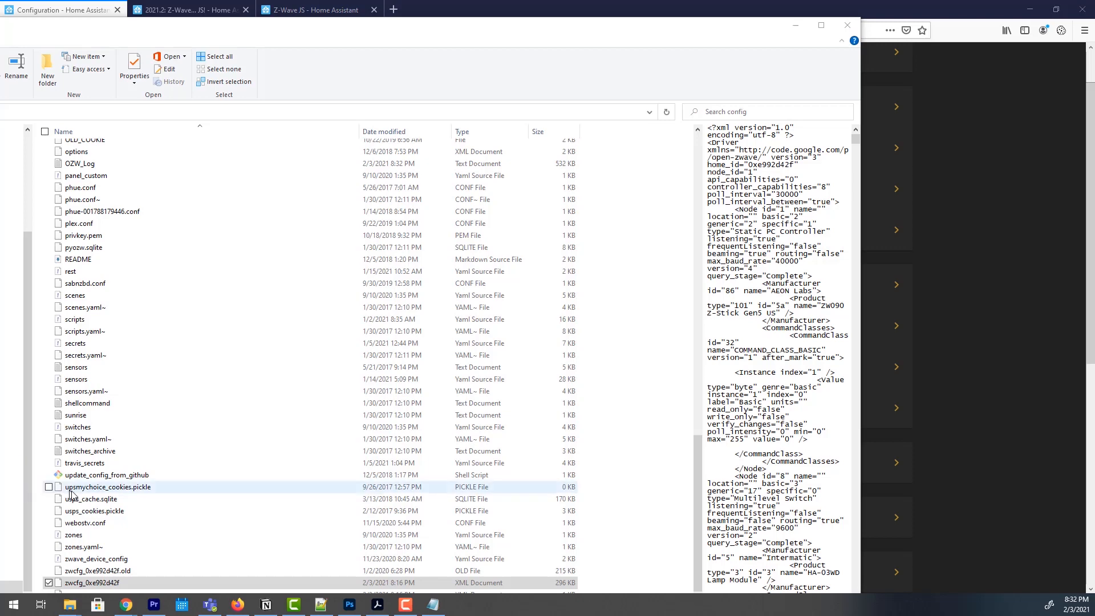
- Switch back to Home Assistant in the browser and delete the Z-Wave (deprecated) integration
key(alt+Tab)
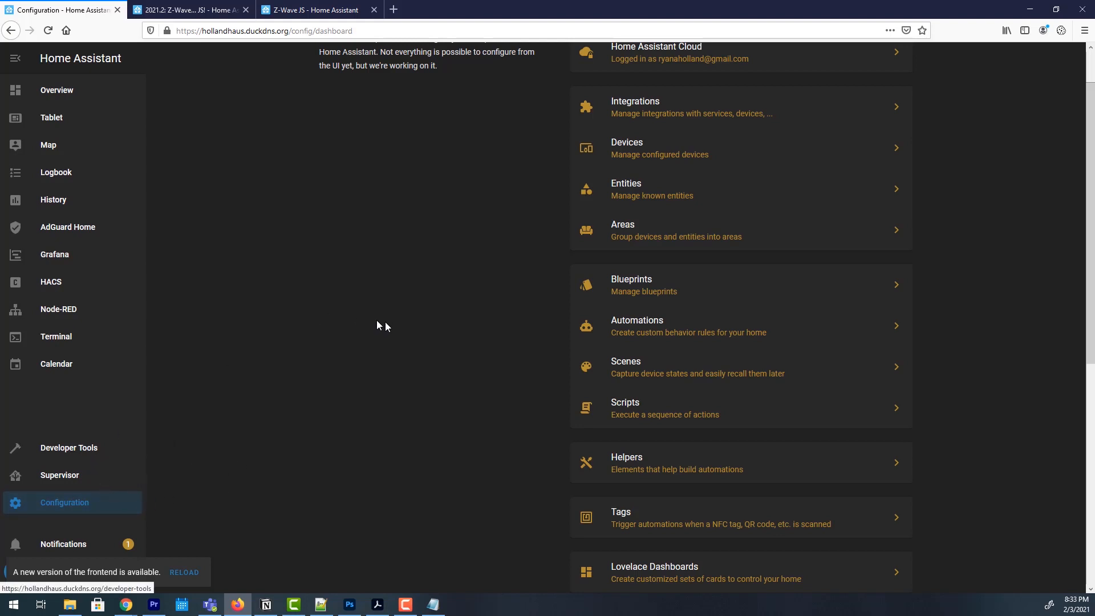
scroll(556, 265, up, 2)
click(646, 165)
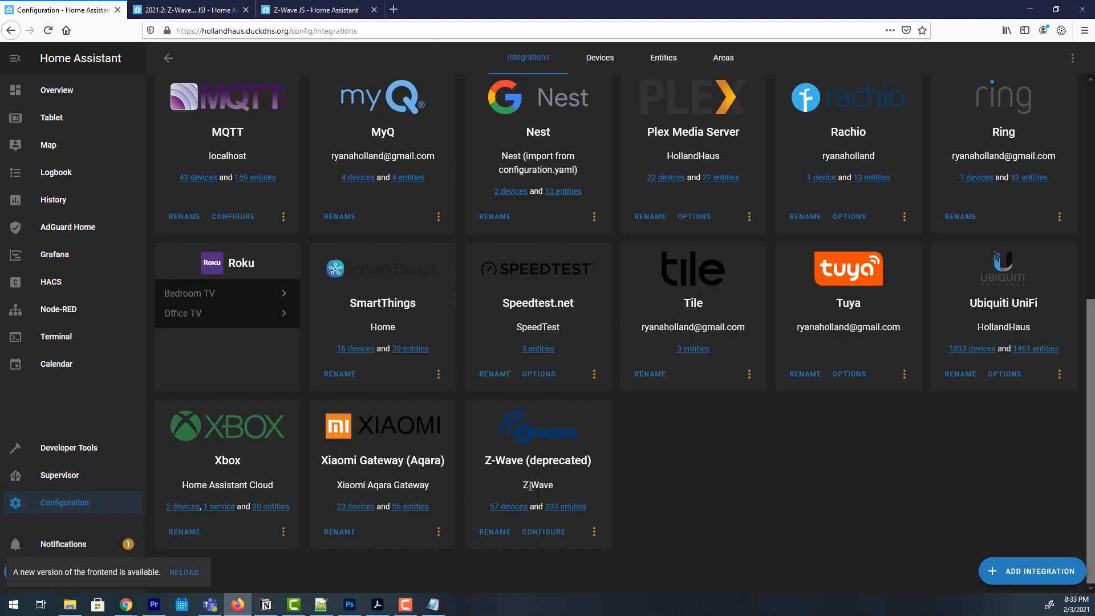
click(594, 532)
click(620, 501)
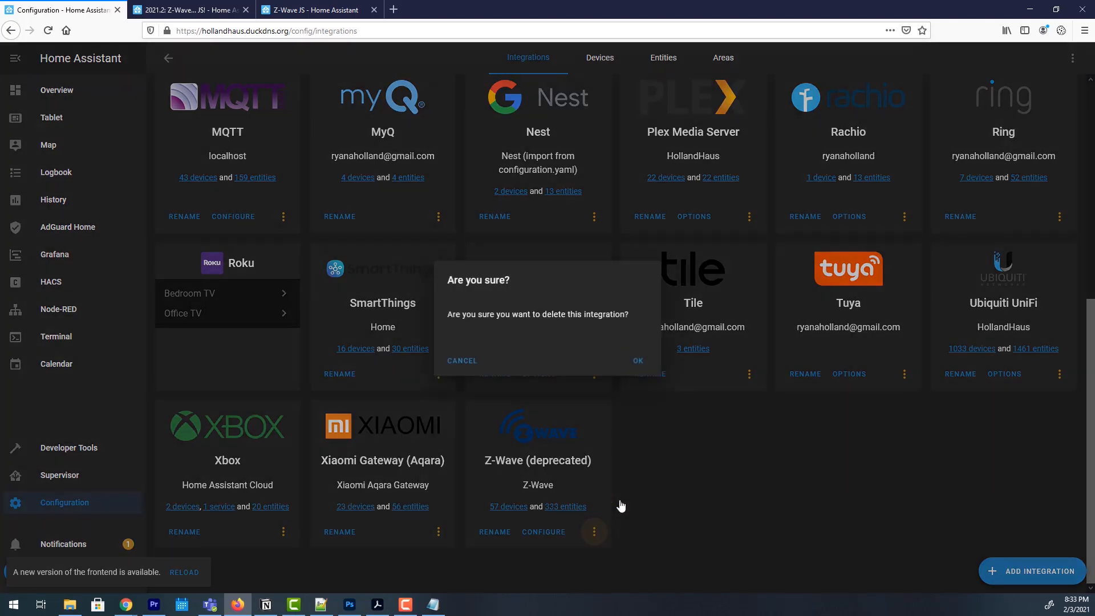
click(640, 360)
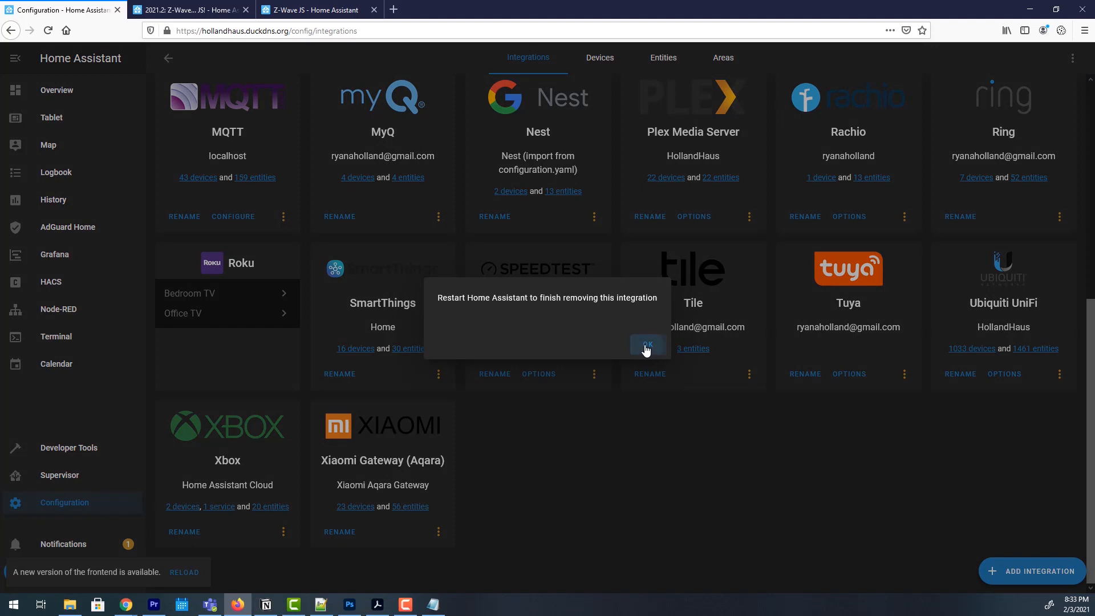
click(646, 348)
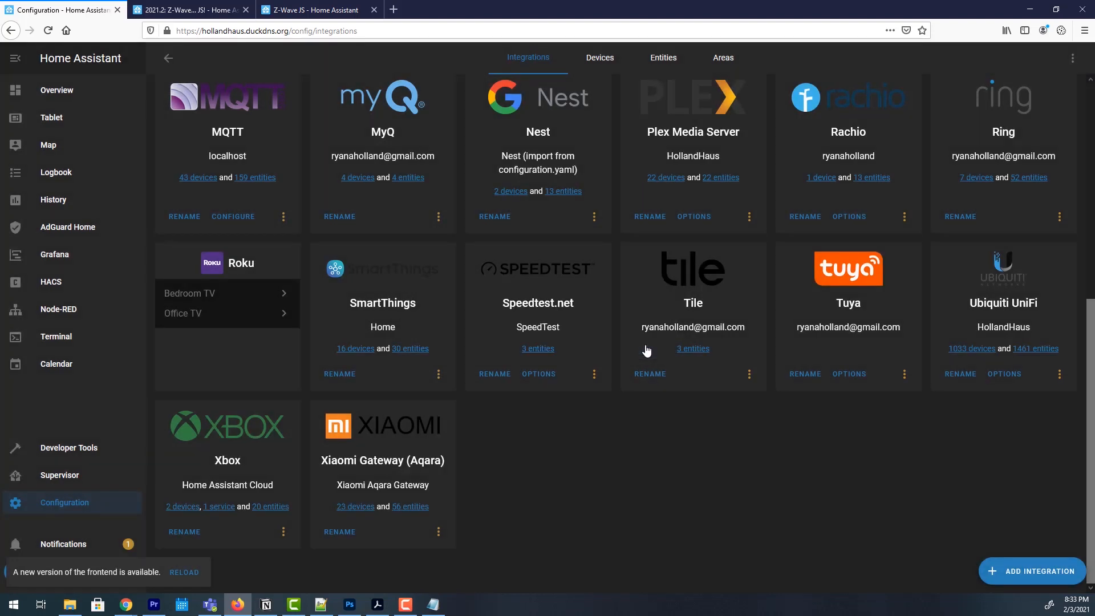
- Restart the Home Assistant server from Server Controls
click(65, 504)
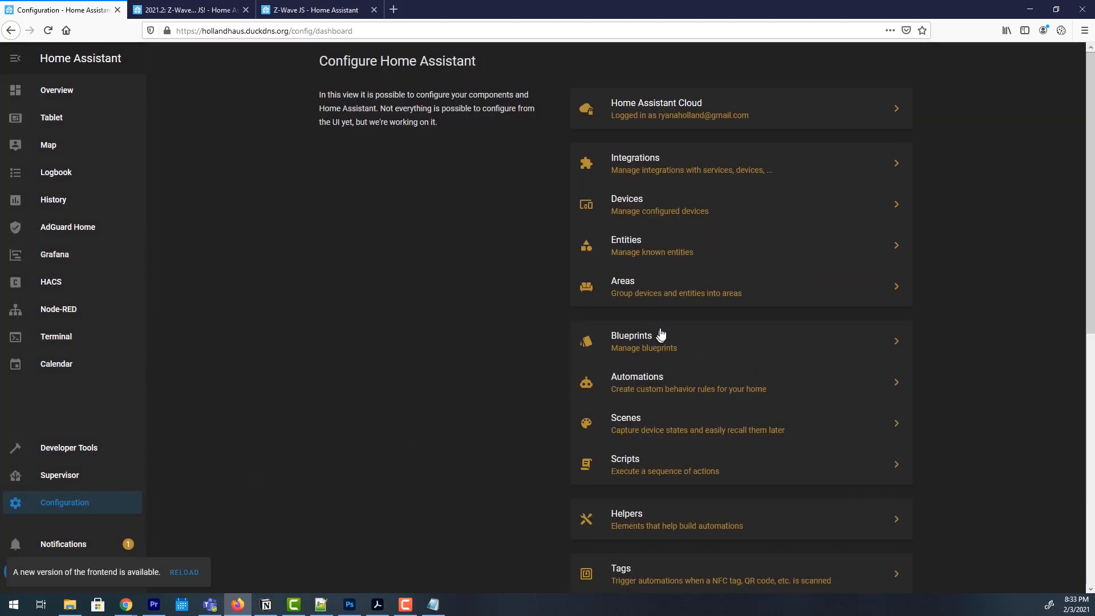
scroll(701, 419, down, 8)
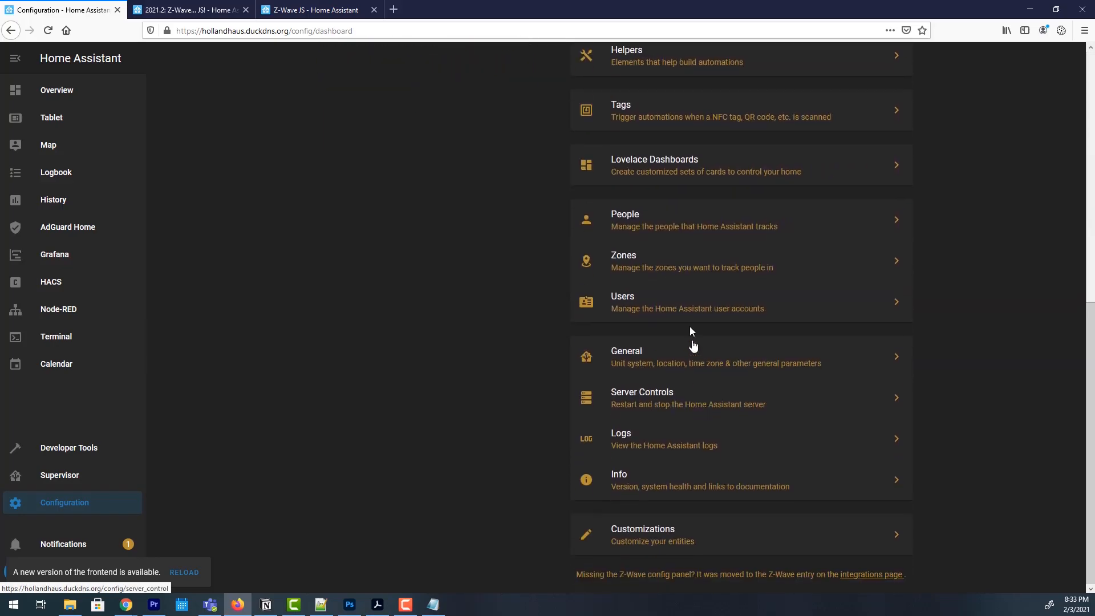
click(662, 397)
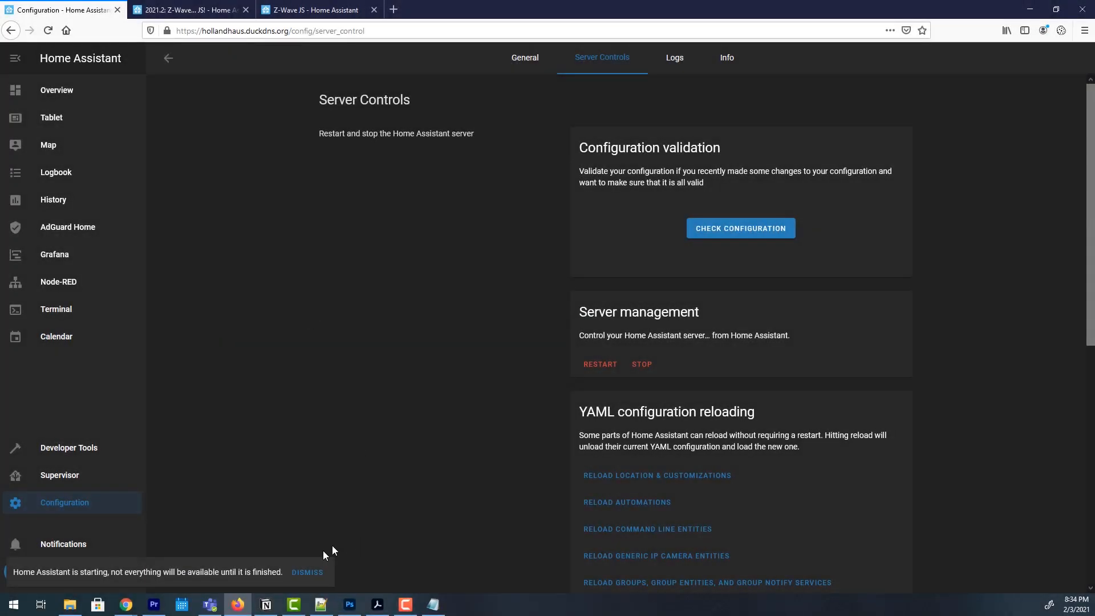
- Start adding the Z-Wave JS integration, searching for "zwave", and choose to use the Z-Wave JS Supervisor add-on
click(63, 500)
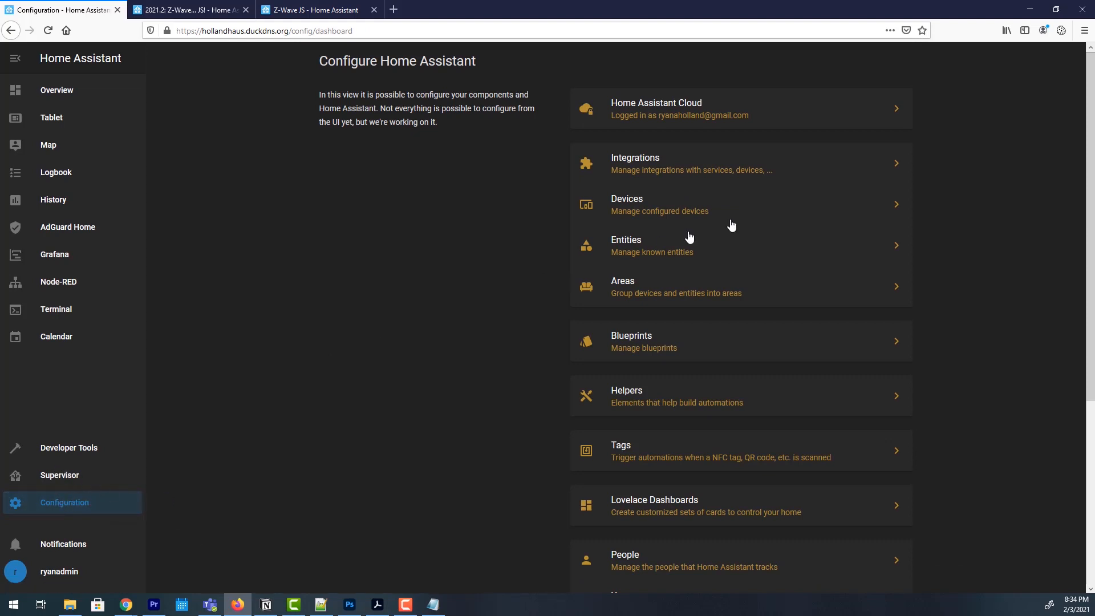
click(713, 168)
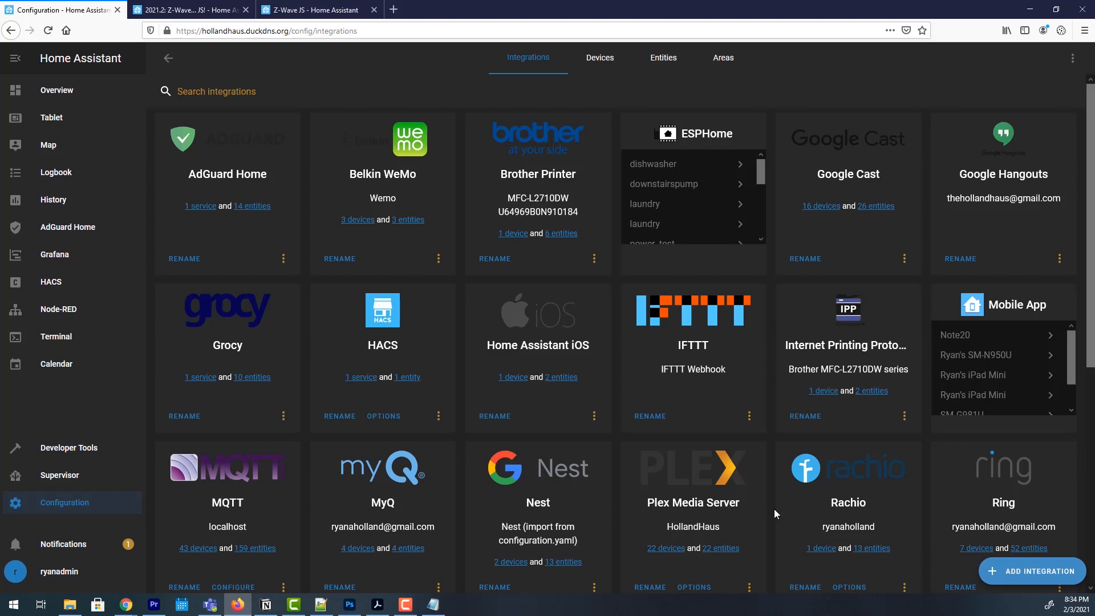
click(1018, 570)
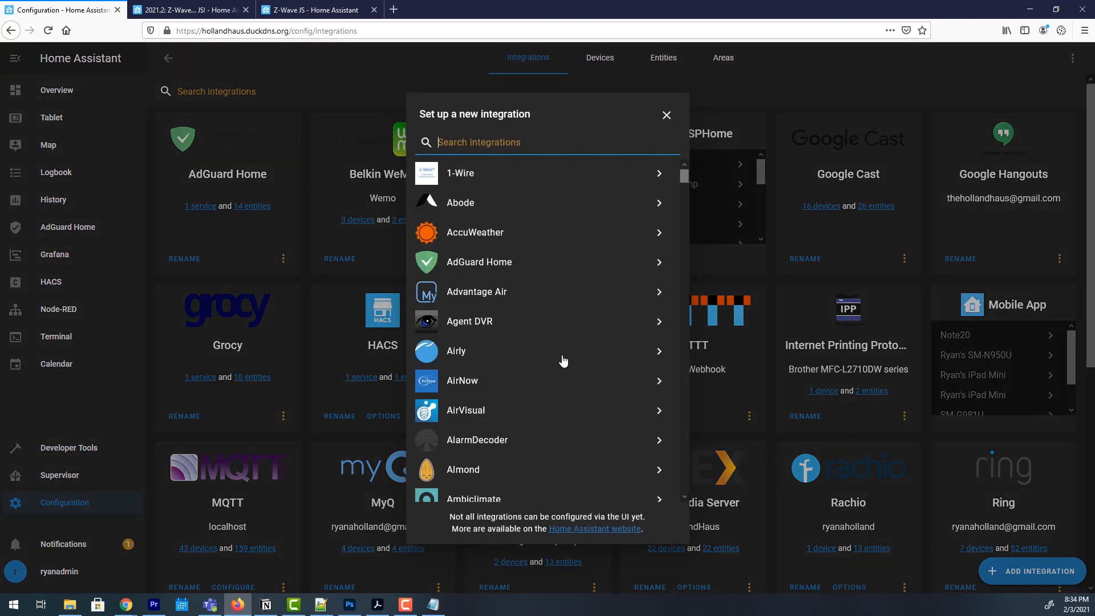
text(zwave)
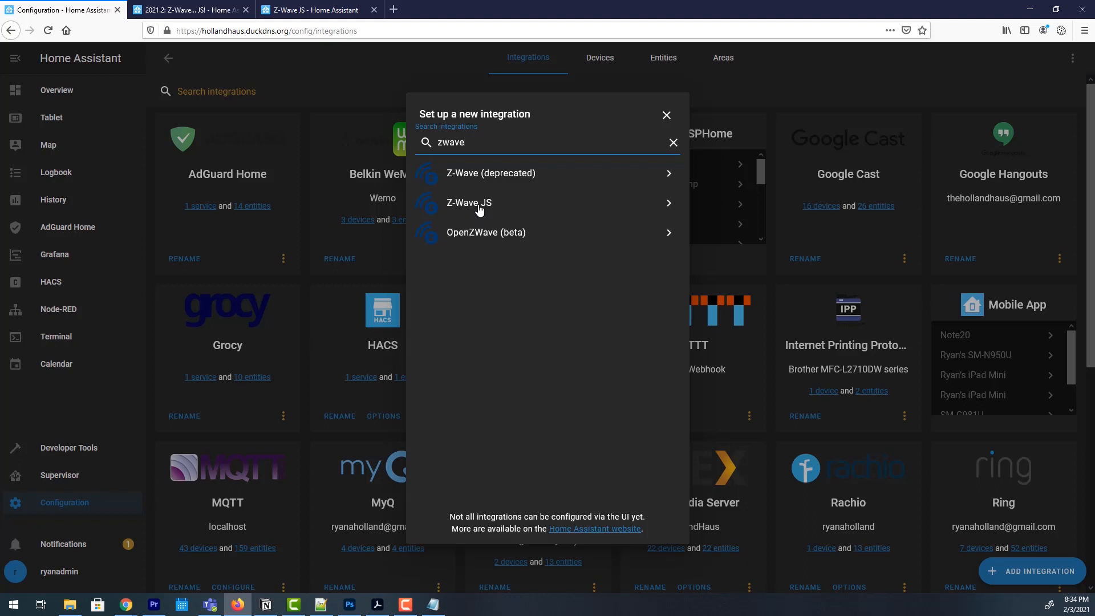
click(479, 208)
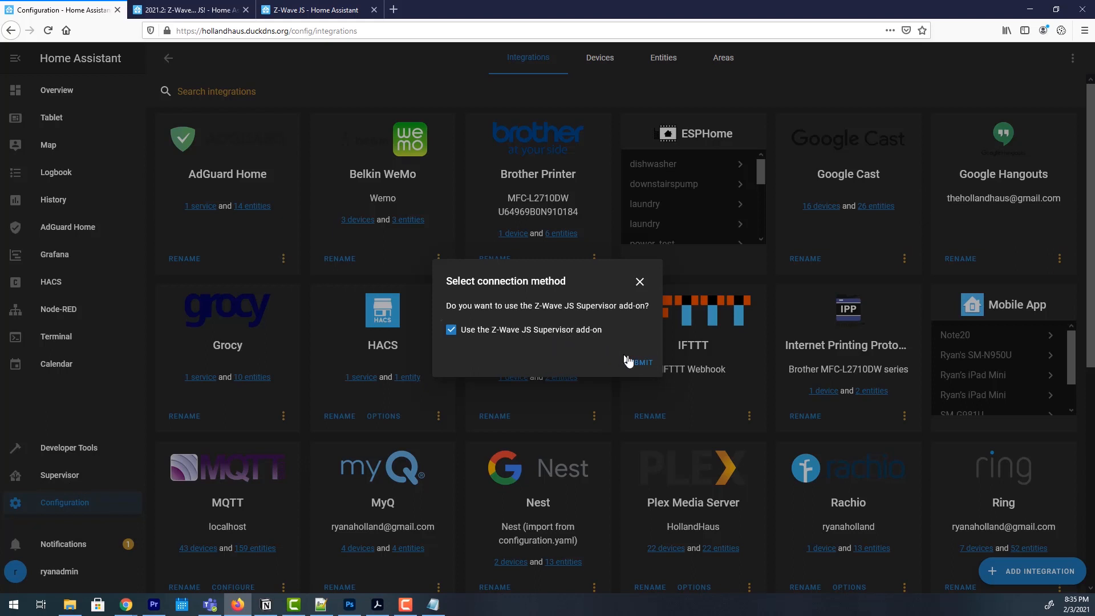
click(637, 364)
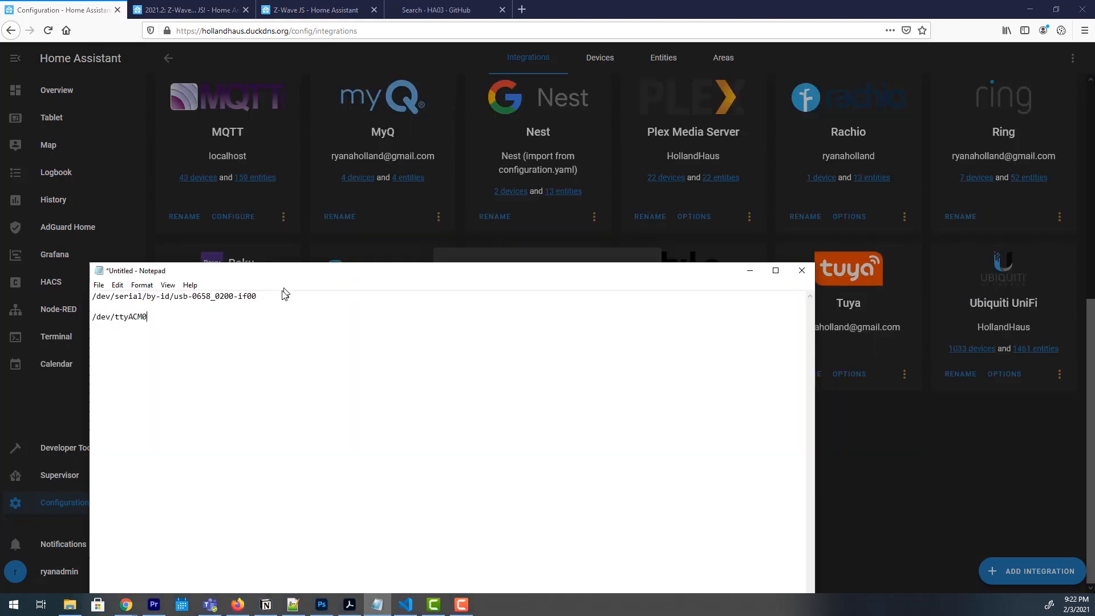
- Try to submit the Z-Wave JS add-on configuration with USB device path /dev/serial/by-id/usb-0658_0200-if00 from the Notepad note and an empty network key
drag(258, 296, 80, 304)
key(ctrl+c)
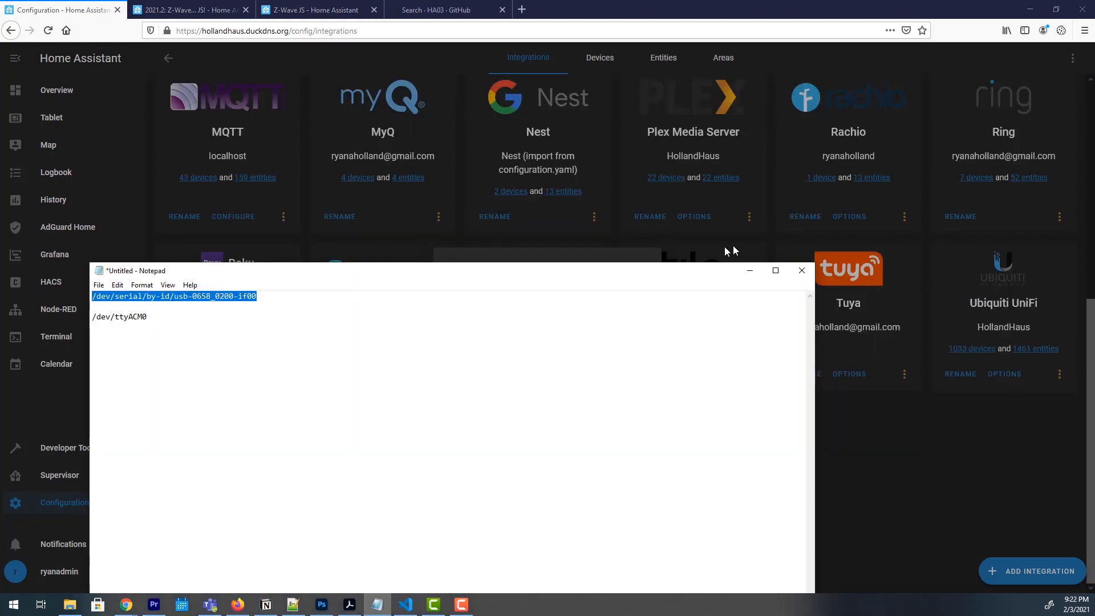
click(750, 270)
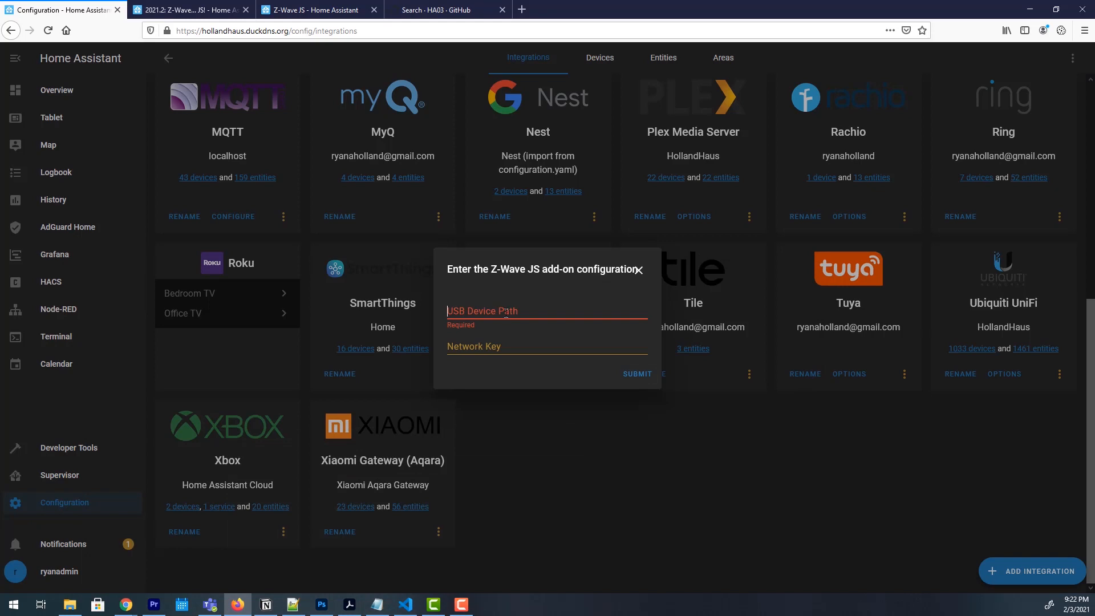
key(ctrl+v)
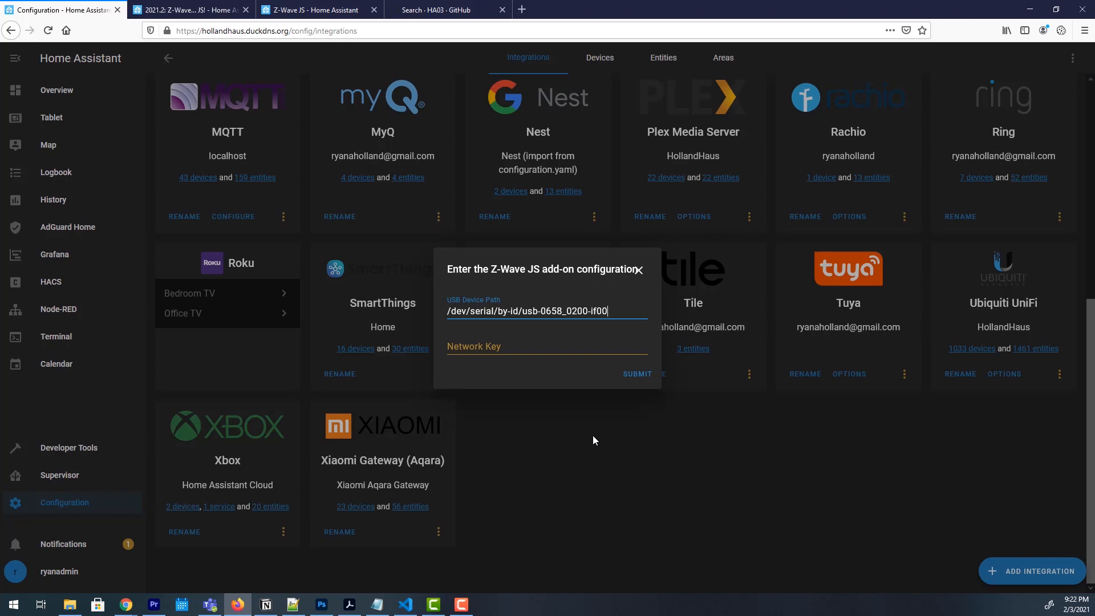
click(632, 376)
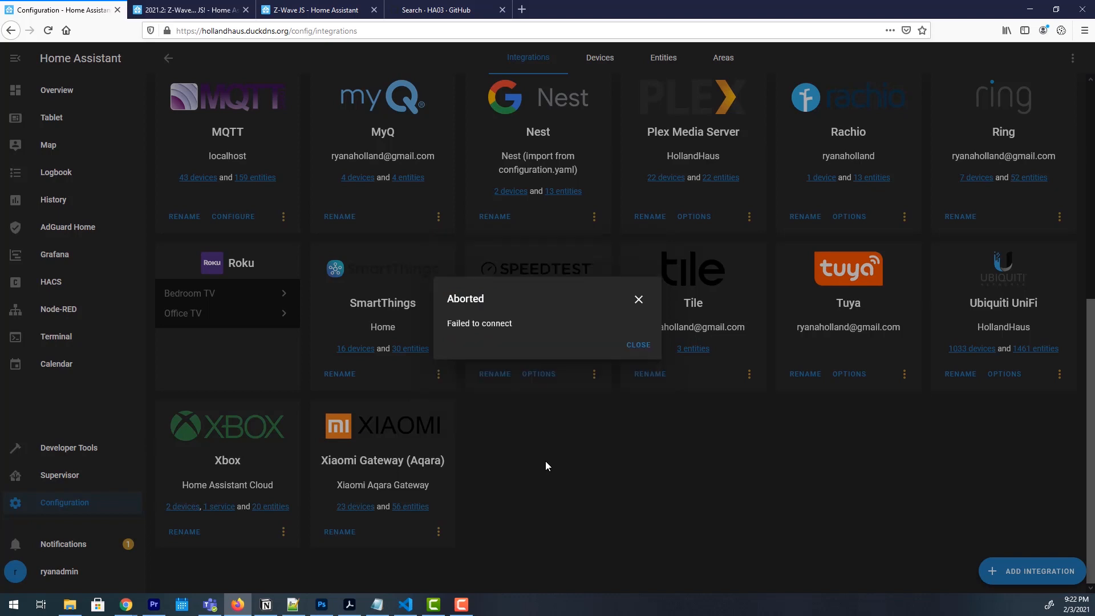
click(628, 345)
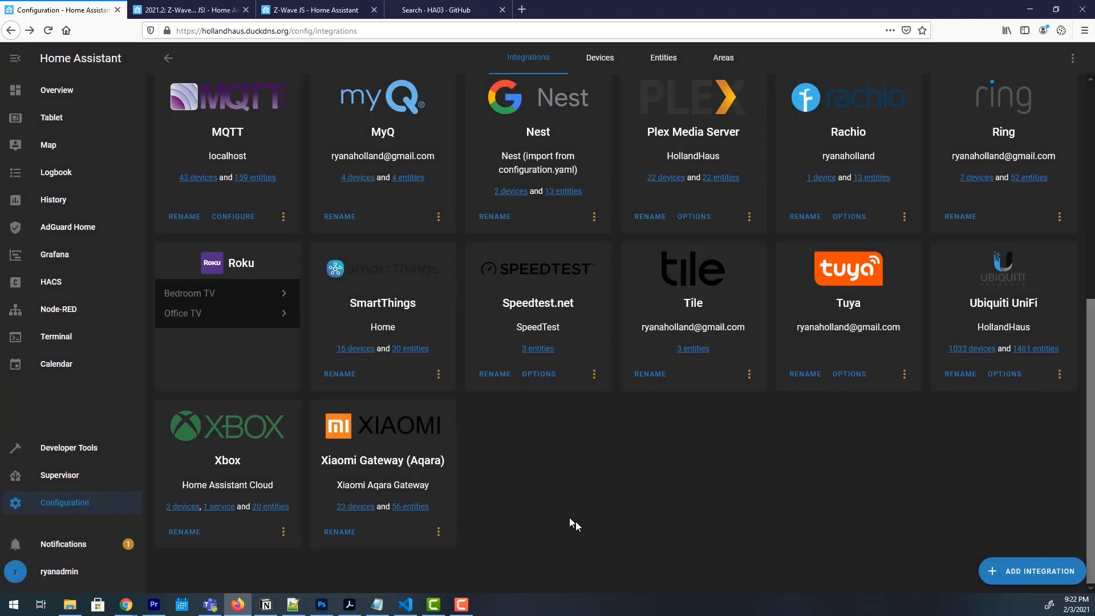
- Check the Z-Wave JS add-on's device configuration and its info page in the Supervisor
click(68, 477)
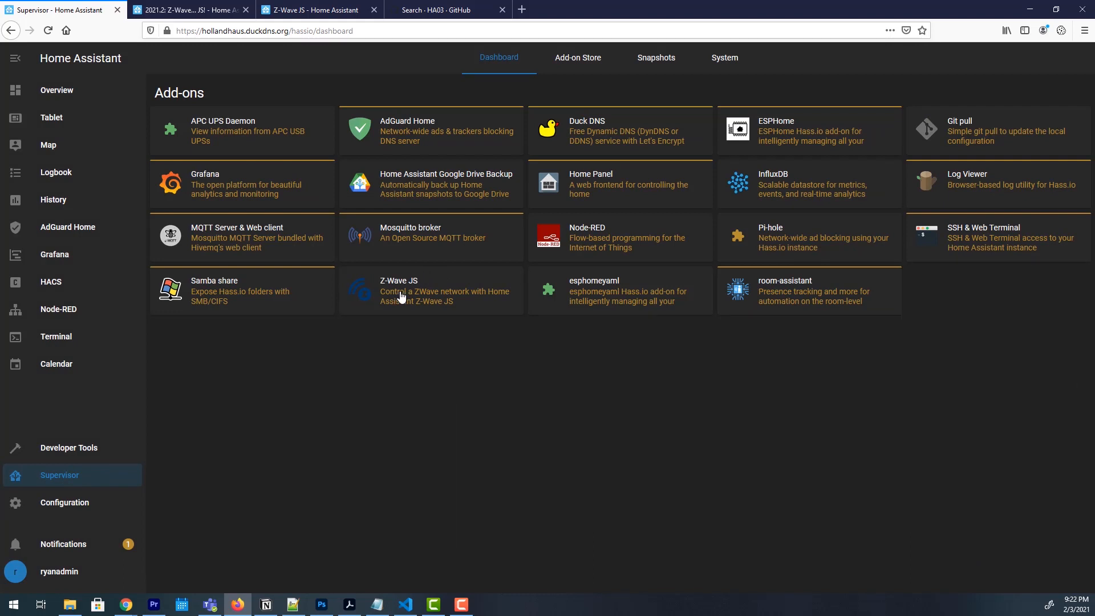
click(401, 297)
click(662, 57)
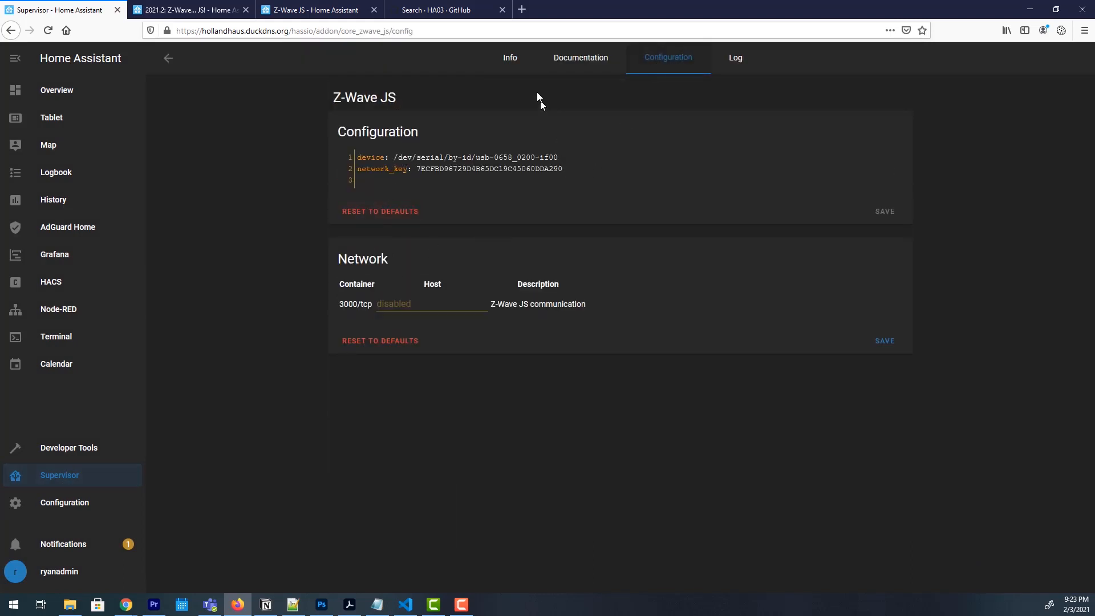
click(513, 61)
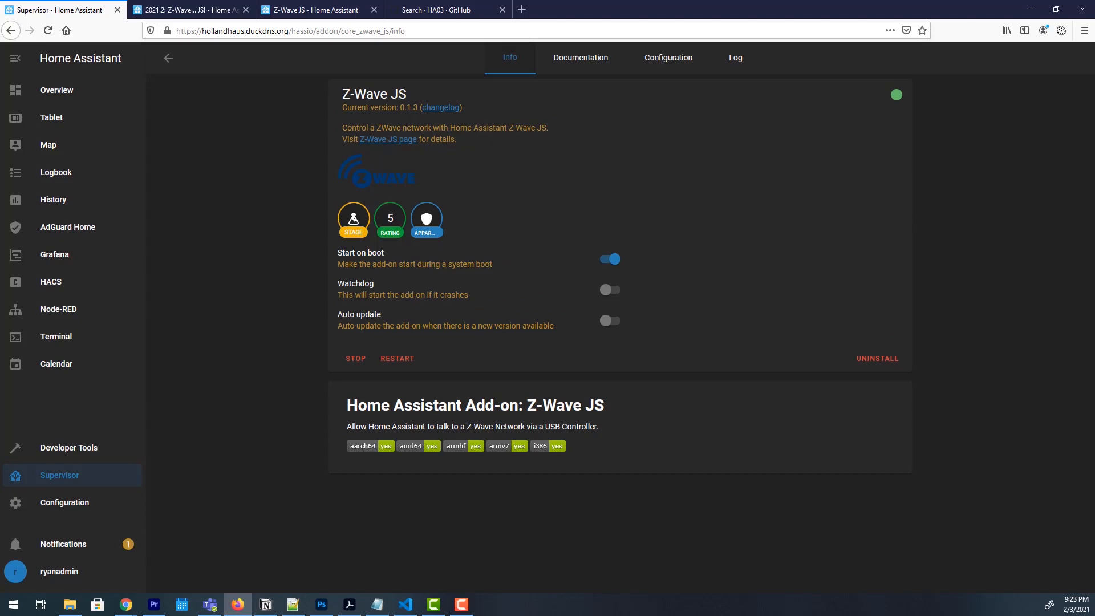
- Add the Z-Wave JS integration using the Z-Wave JS Supervisor add-on and finish without assigning areas to the found devices
click(97, 504)
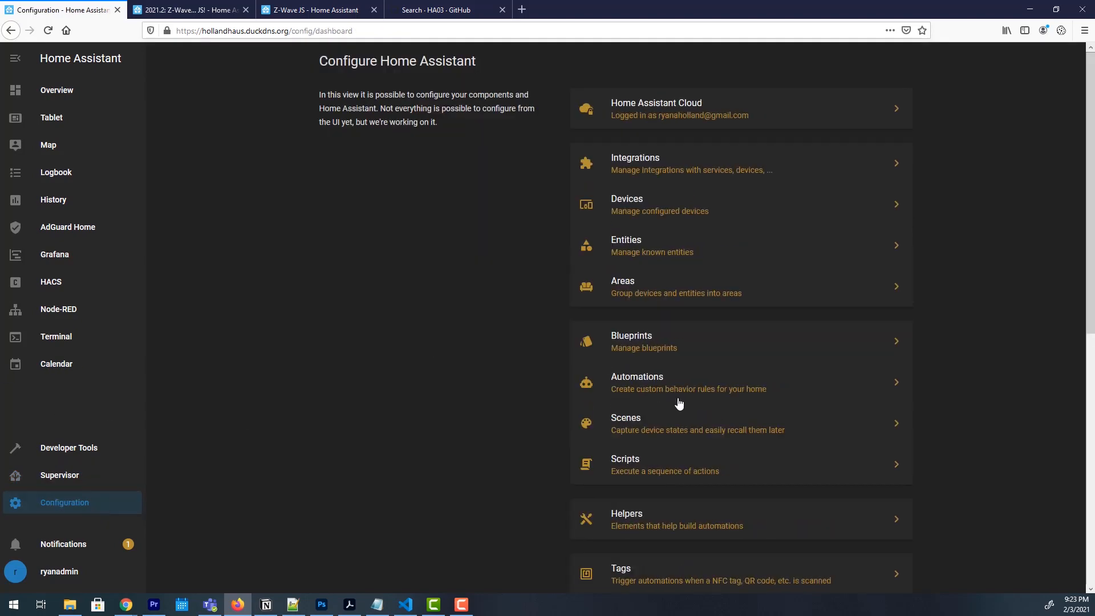
click(679, 169)
scroll(494, 312, down, 10)
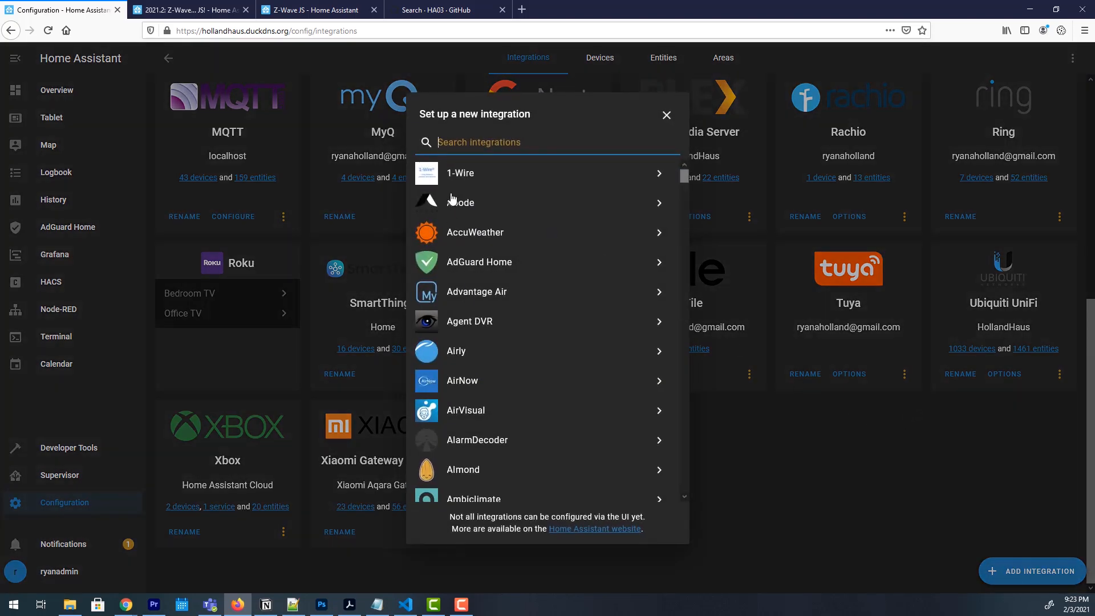
text(zwac)
key(BackSpace)
text(v)
click(471, 206)
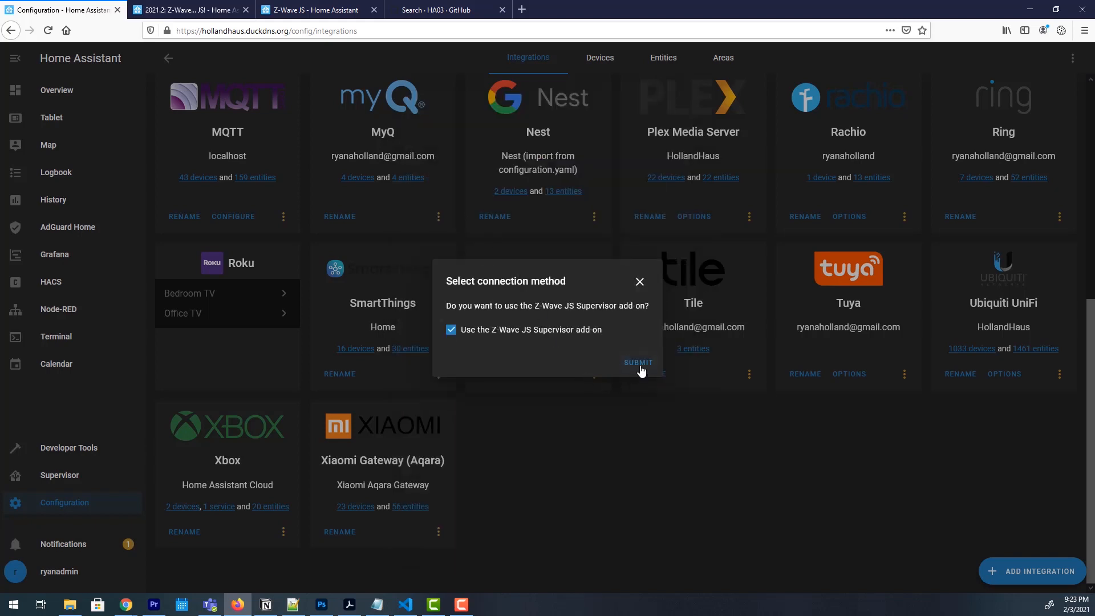
click(639, 365)
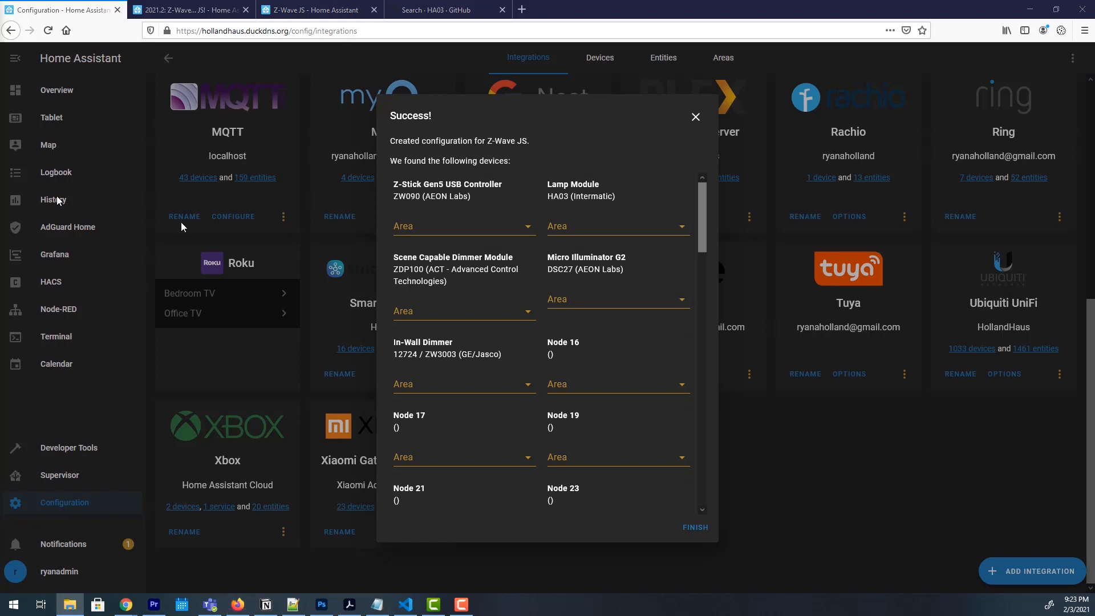
click(695, 525)
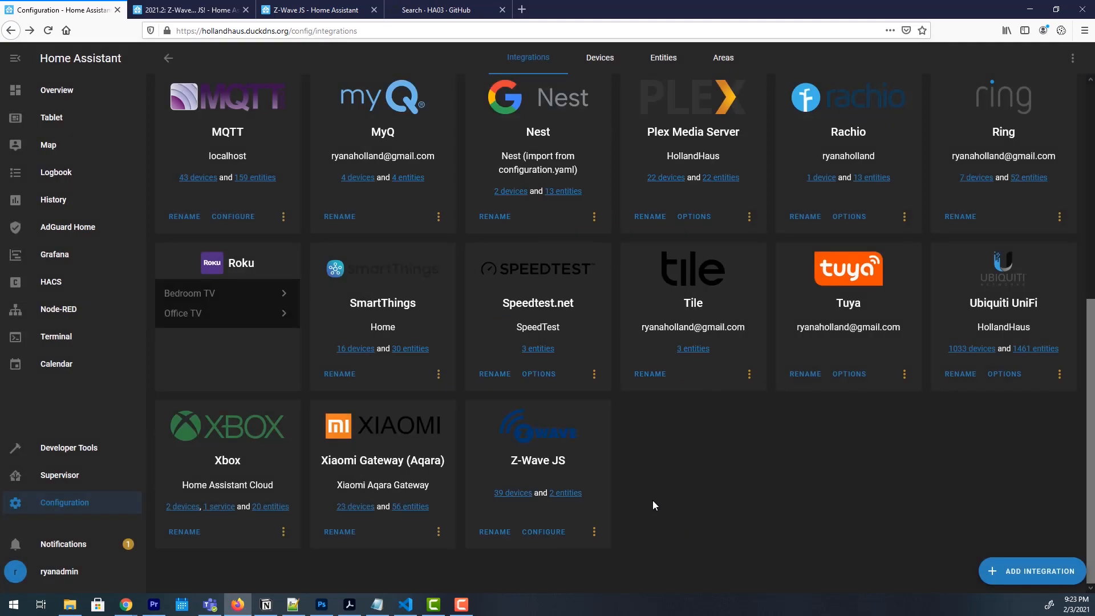
- Review the Z-Wave JS integration's device list, inspecting one unidentified node and the Micro Illuminator G2
click(525, 494)
scroll(274, 260, down, 10)
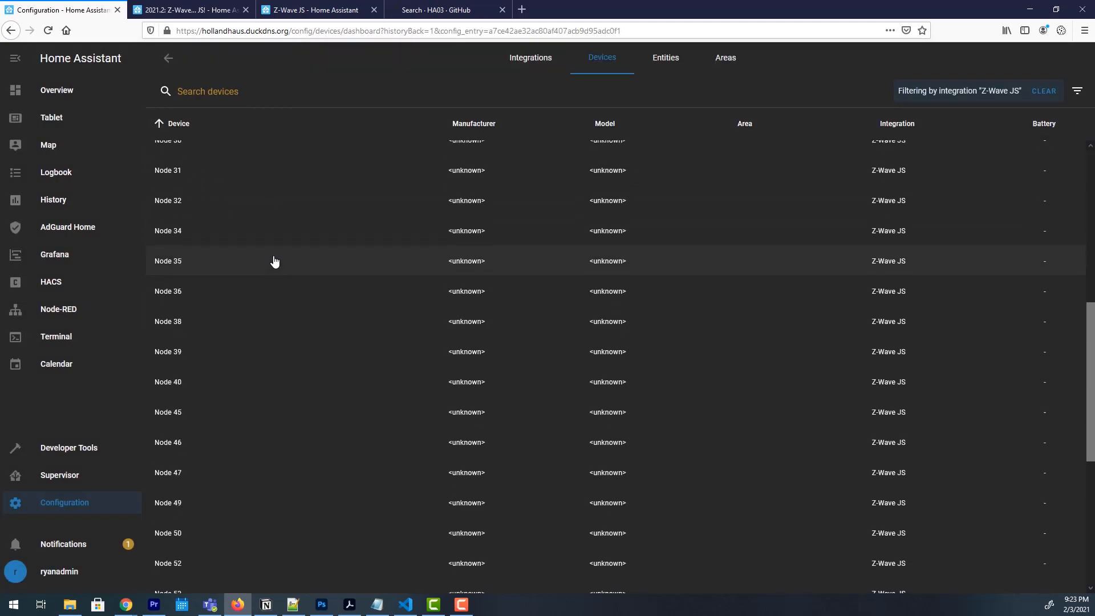
scroll(277, 299, up, 5)
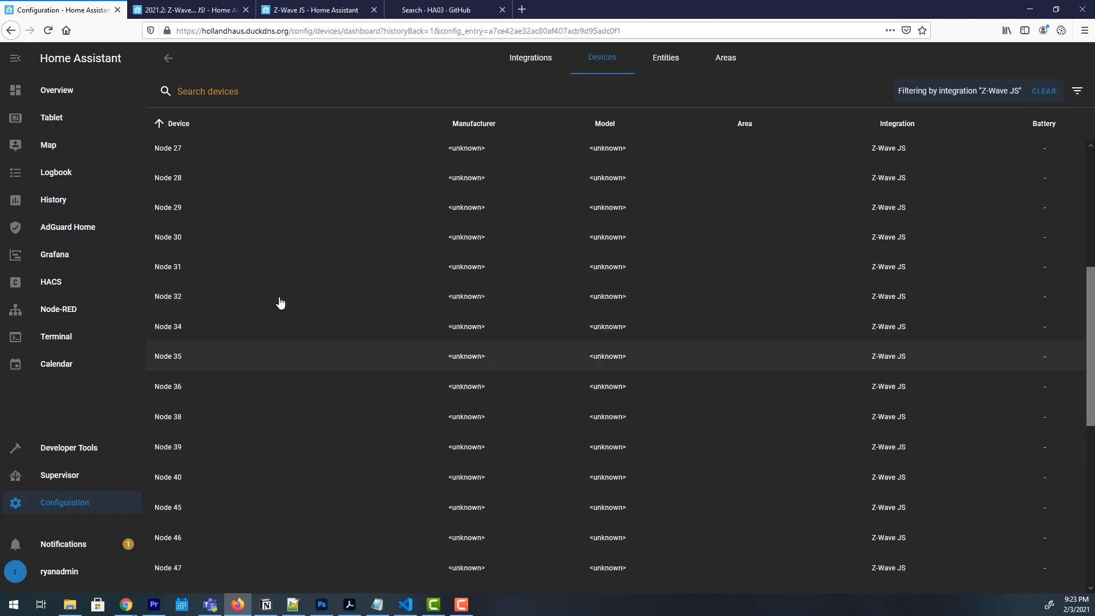
click(279, 302)
click(168, 57)
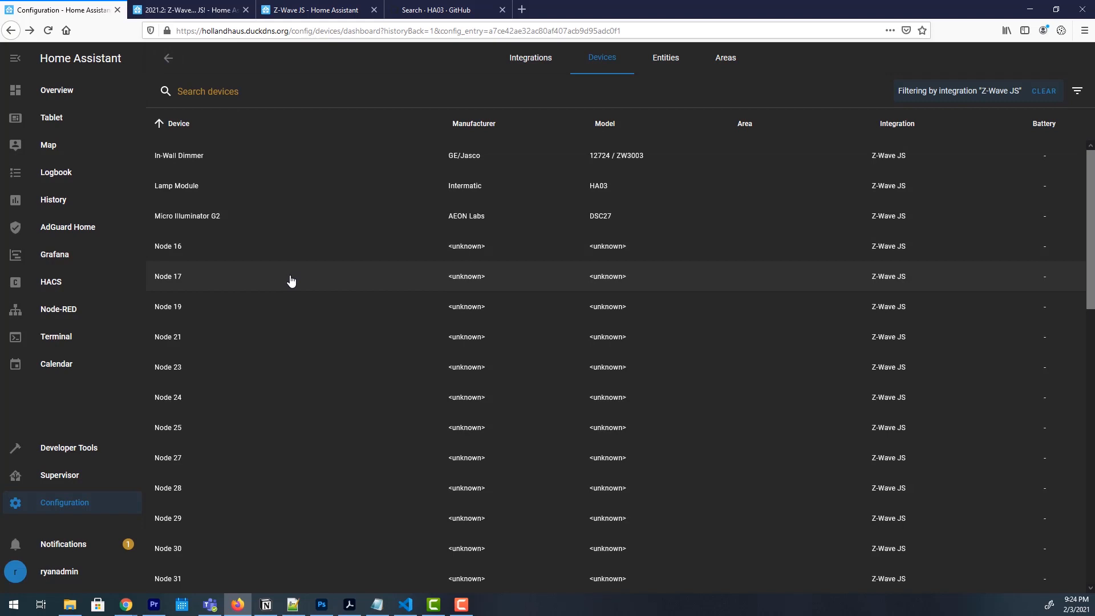
click(239, 219)
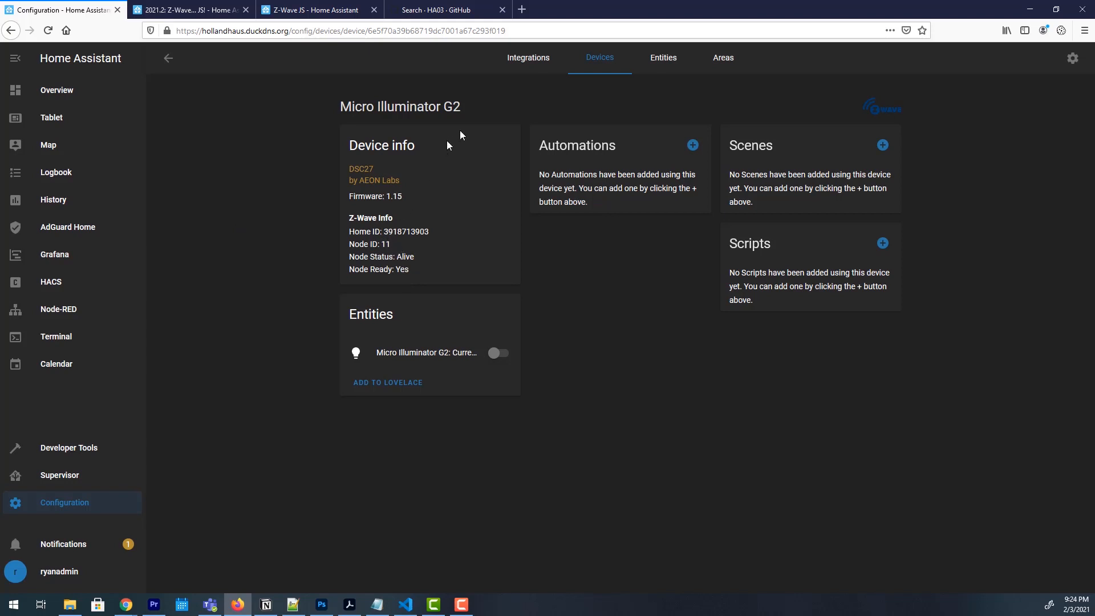
click(168, 58)
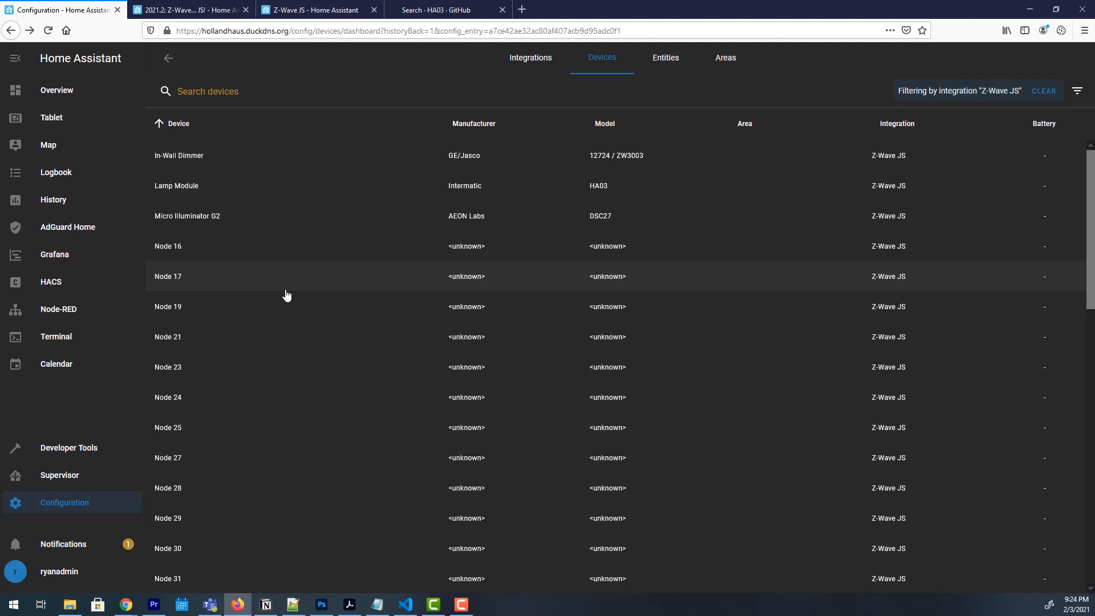
- View the Z-Wave JS add-on in the Supervisor and open the Z-Wave JS integration's network management page
click(121, 470)
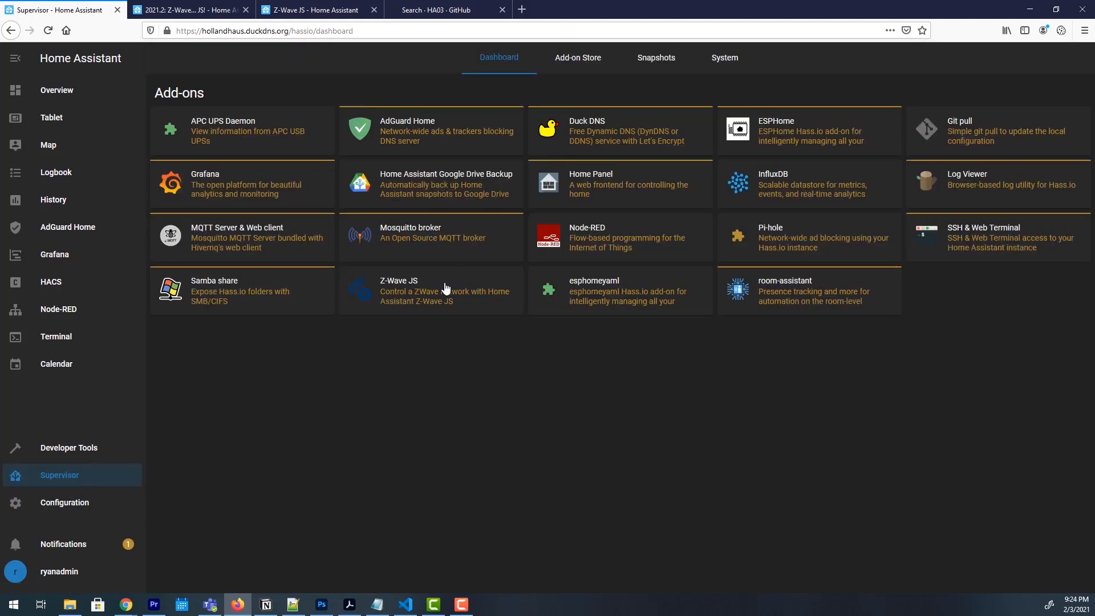
click(446, 288)
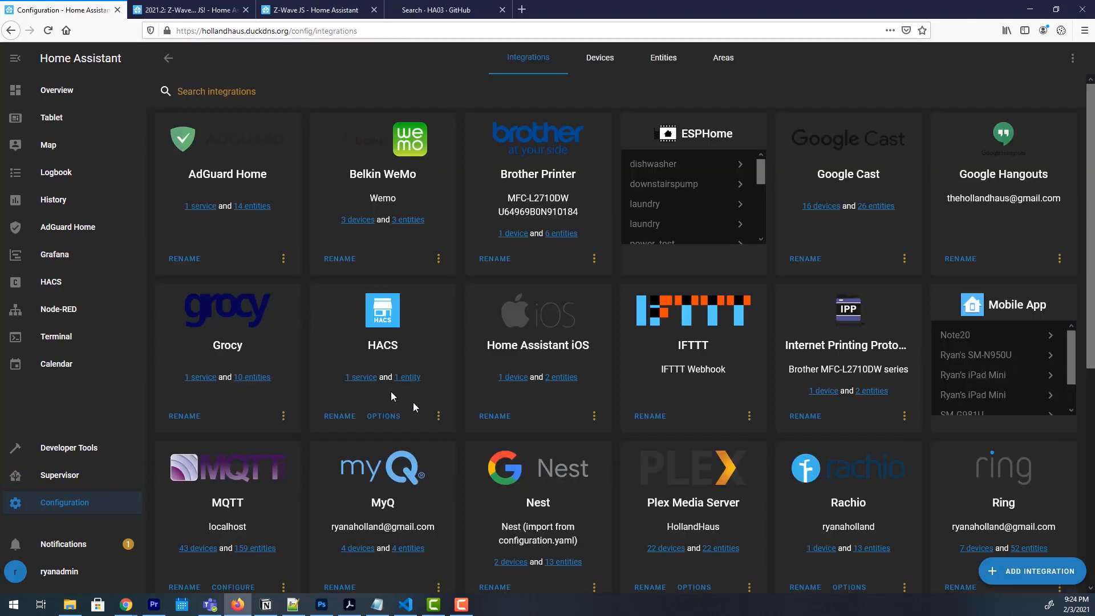
scroll(456, 444, down, 5)
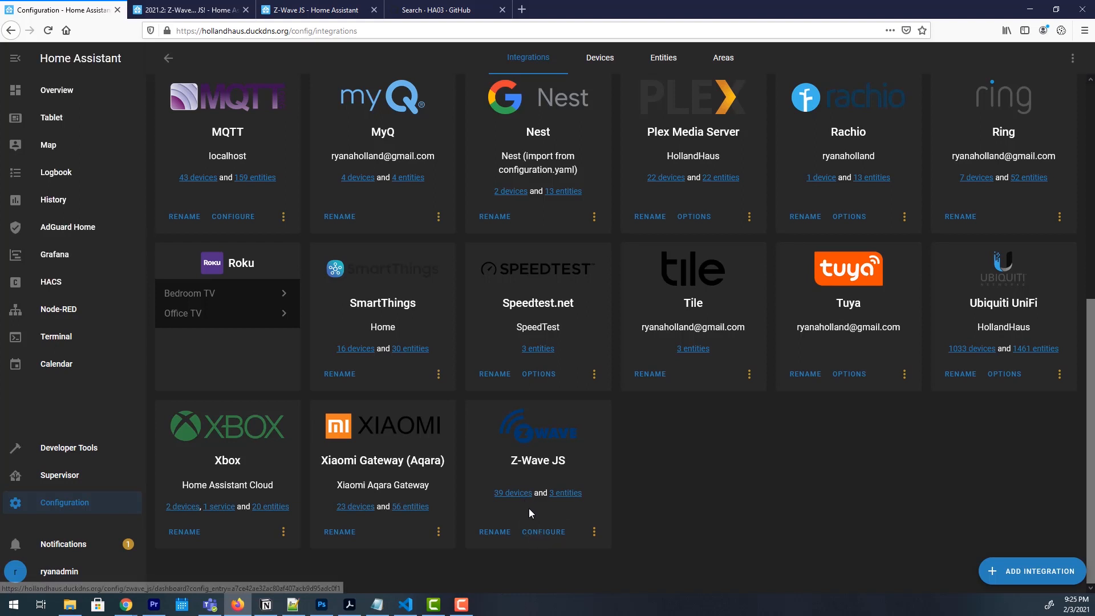
click(537, 532)
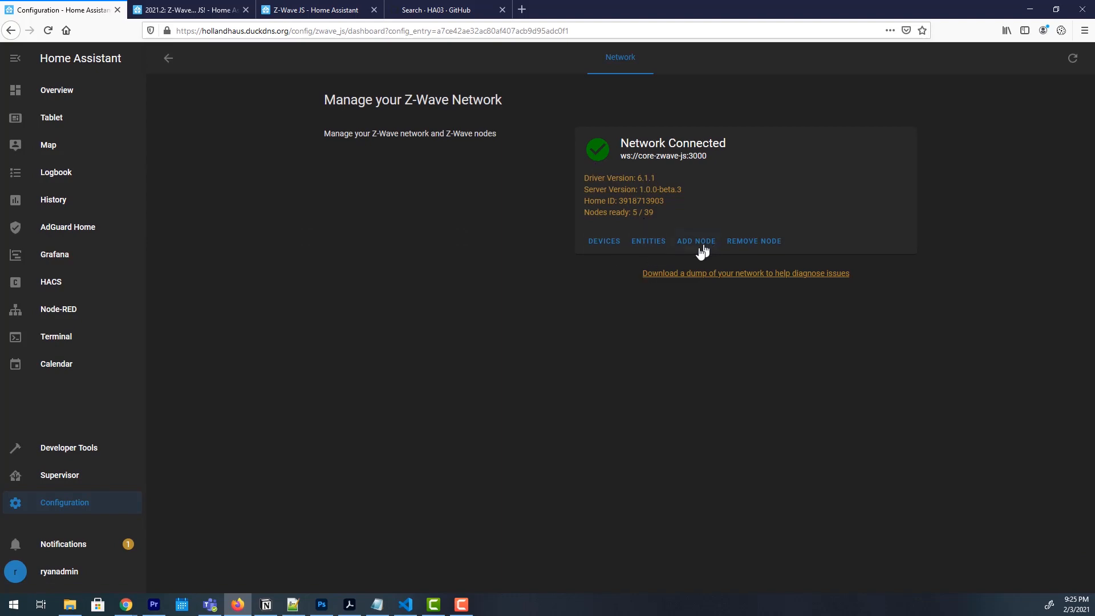
click(158, 66)
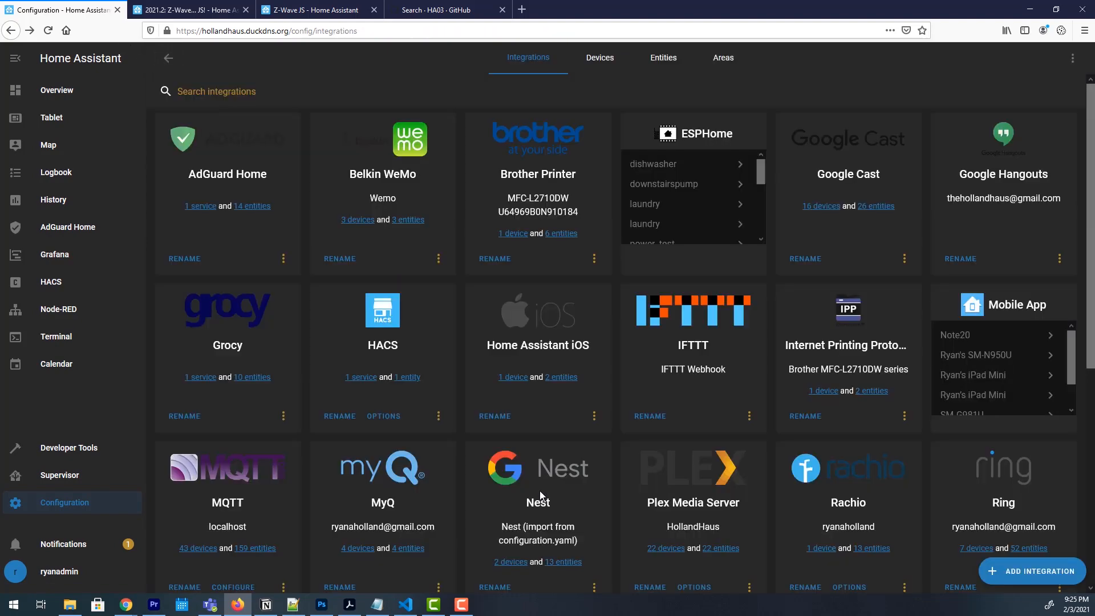
scroll(550, 503, down, 6)
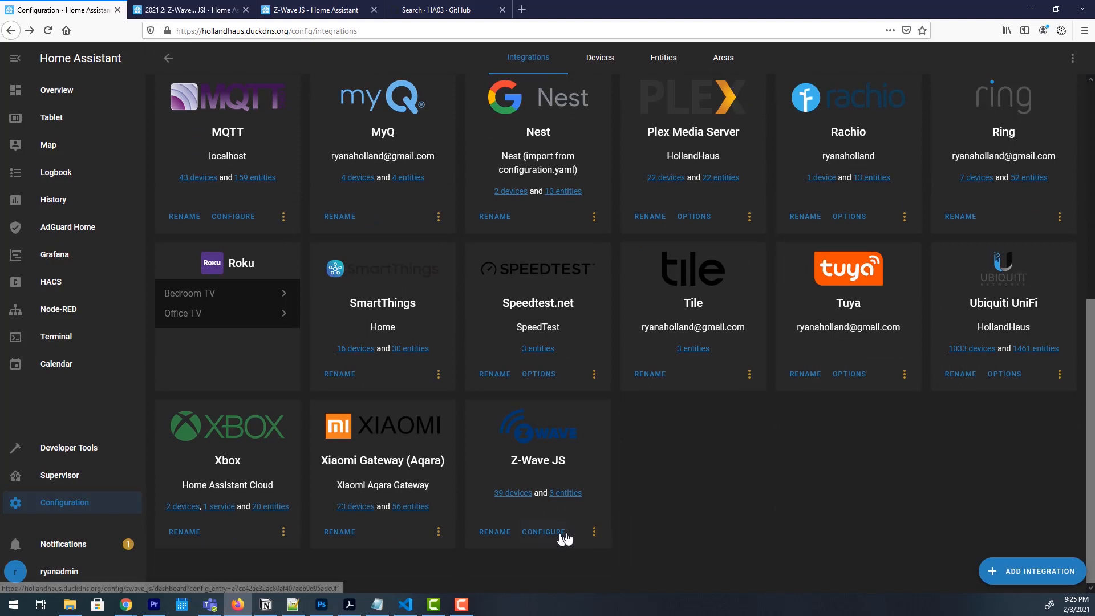
click(556, 532)
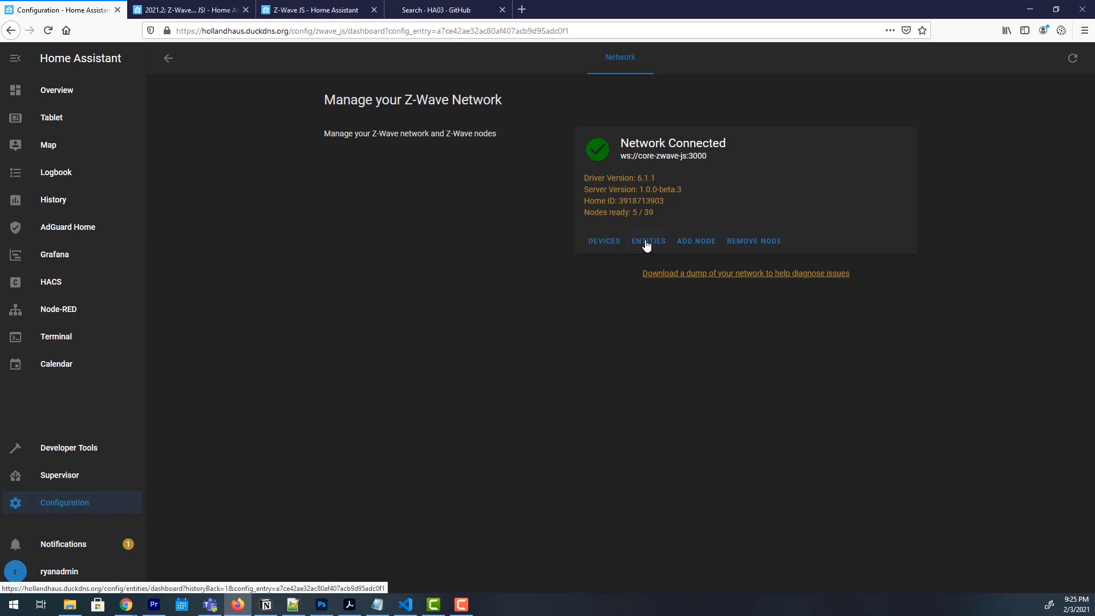
- Request a network dump from the Z-Wave network page, cancel it, and check the number of ready nodes
click(702, 274)
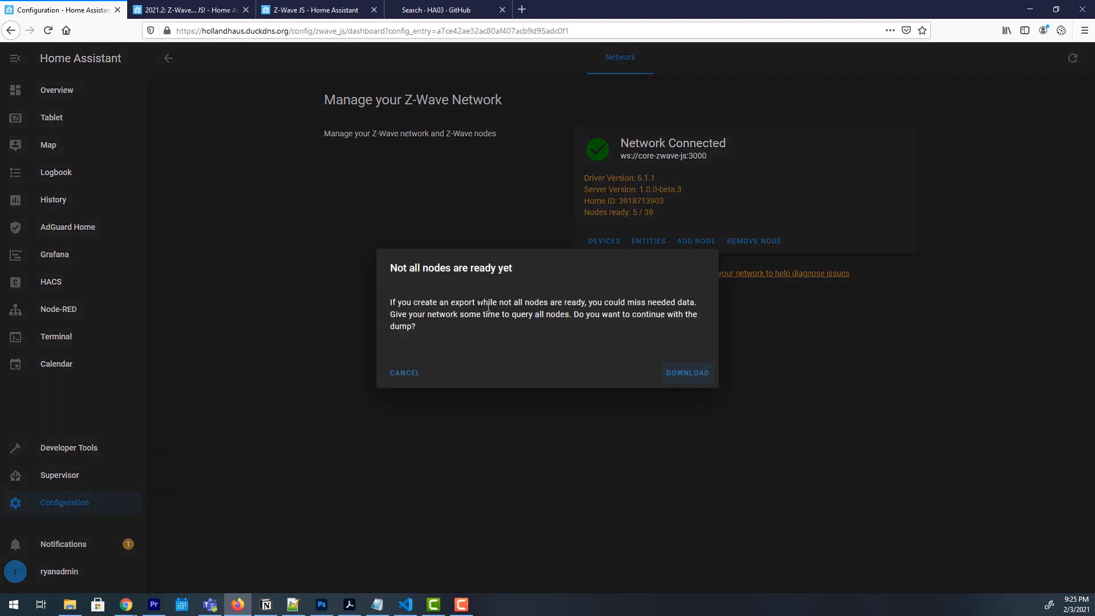
click(424, 372)
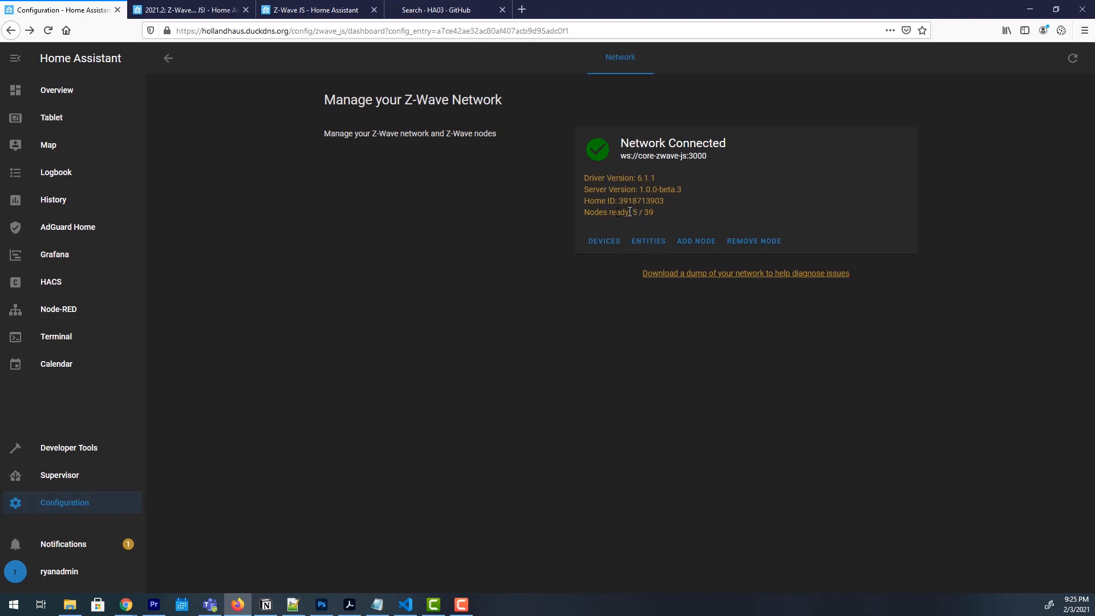
drag(583, 210, 660, 216)
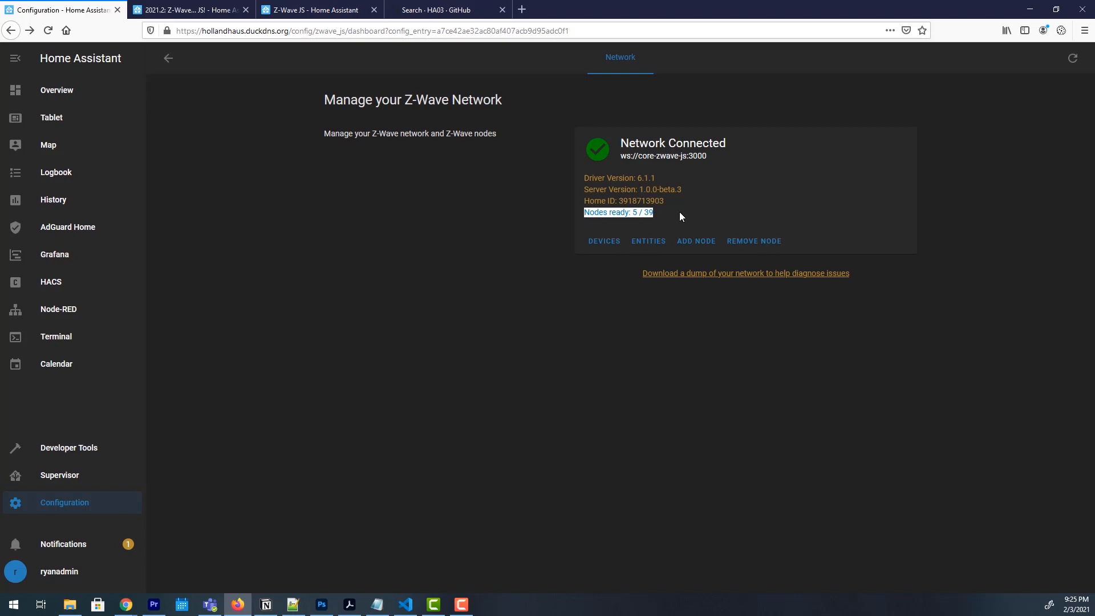
click(678, 212)
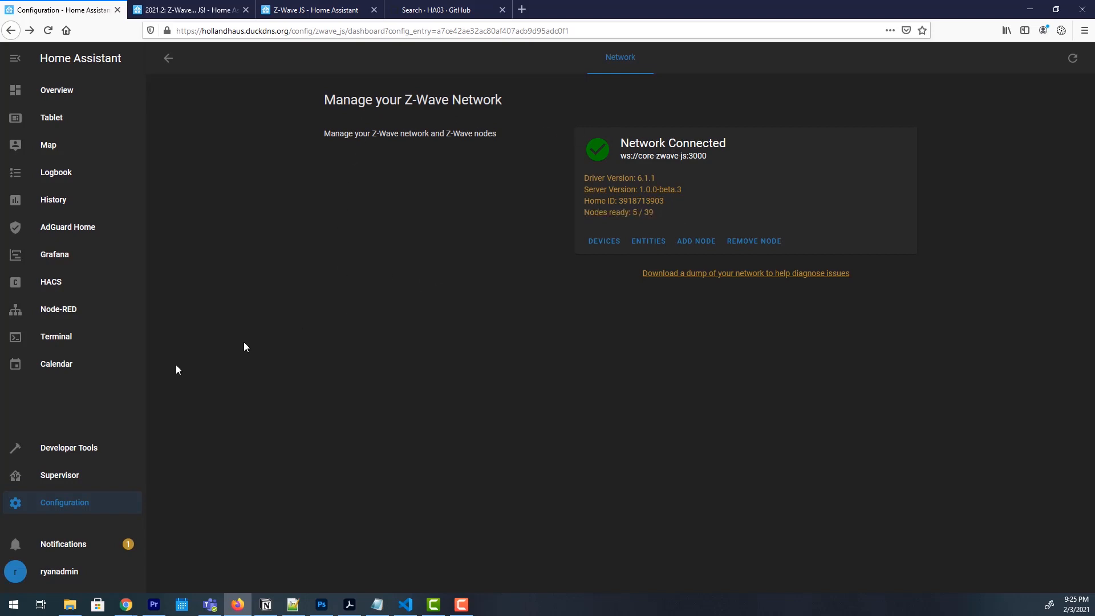
- Examine the Z-Wave JS add-on's log for node interview progress and recheck the ready node count on the network page
click(78, 476)
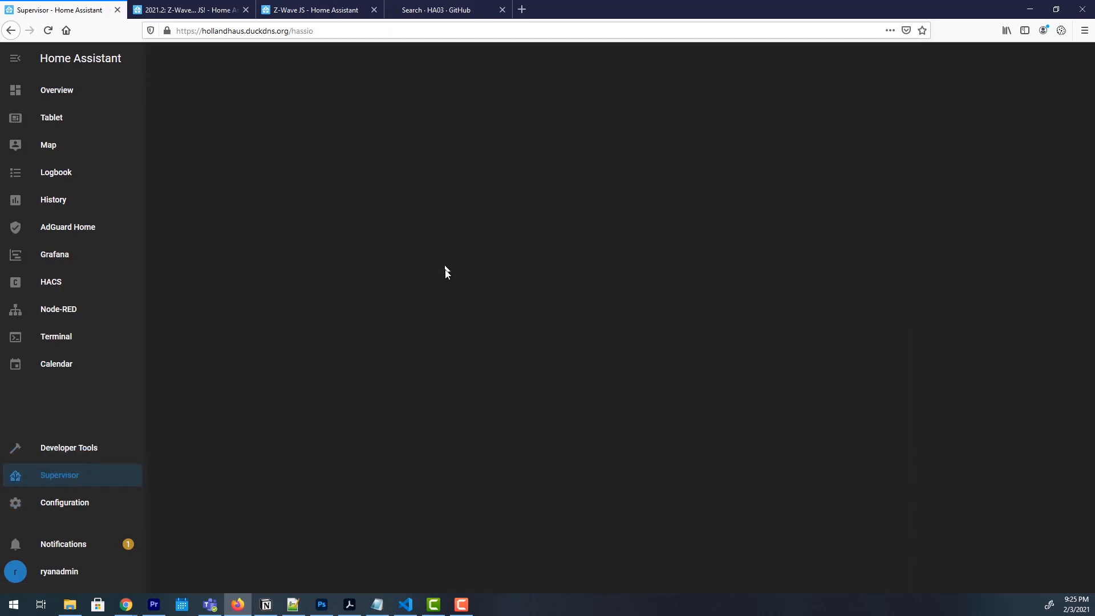
click(437, 291)
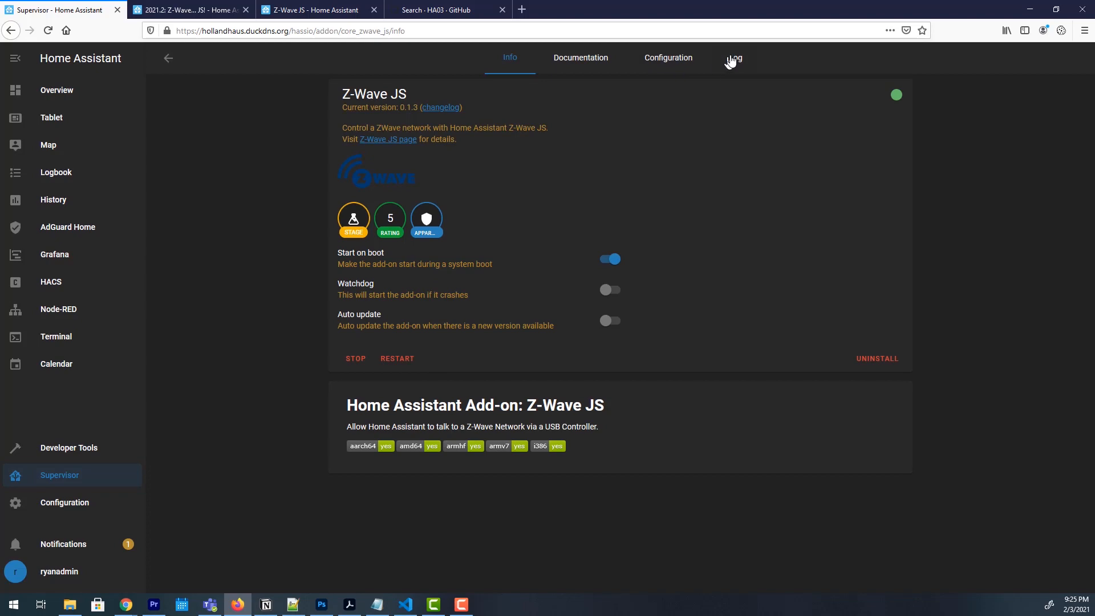
click(731, 59)
scroll(529, 214, down, 3)
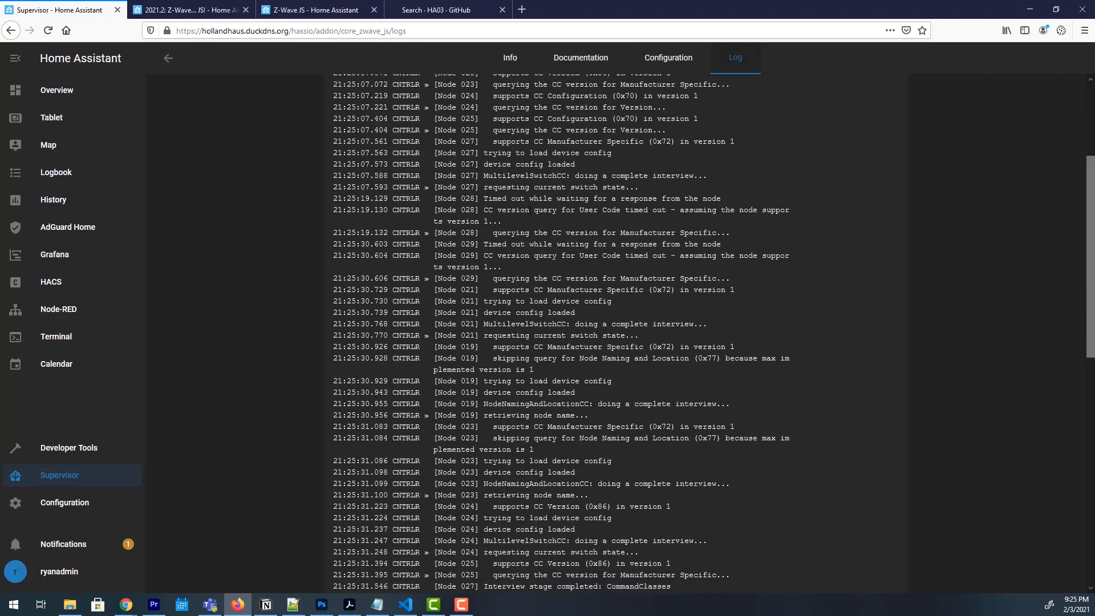
scroll(491, 360, up, 3)
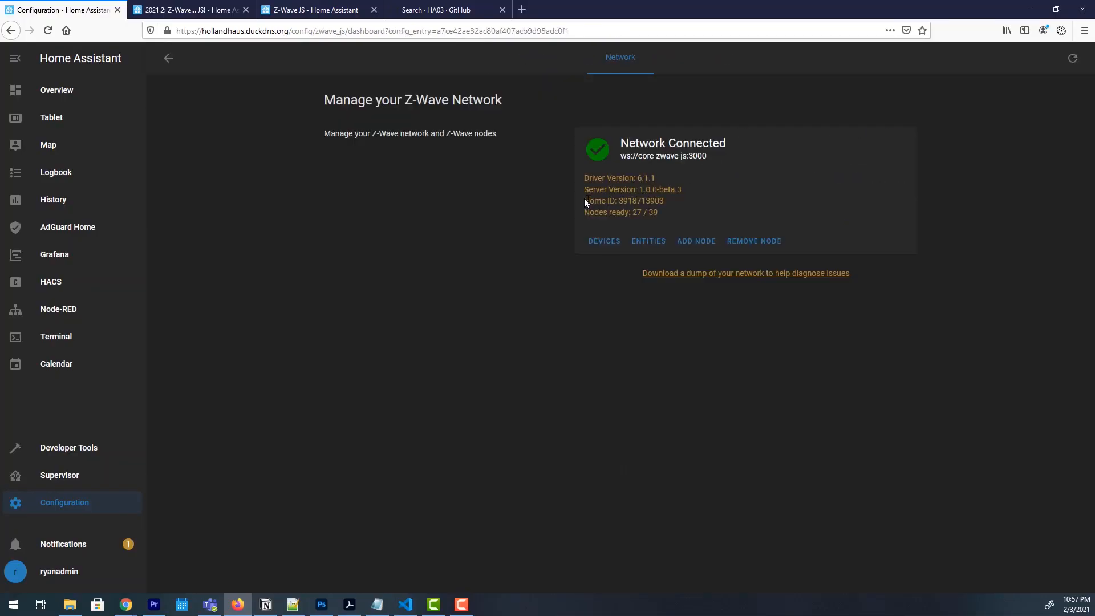
drag(630, 212, 679, 215)
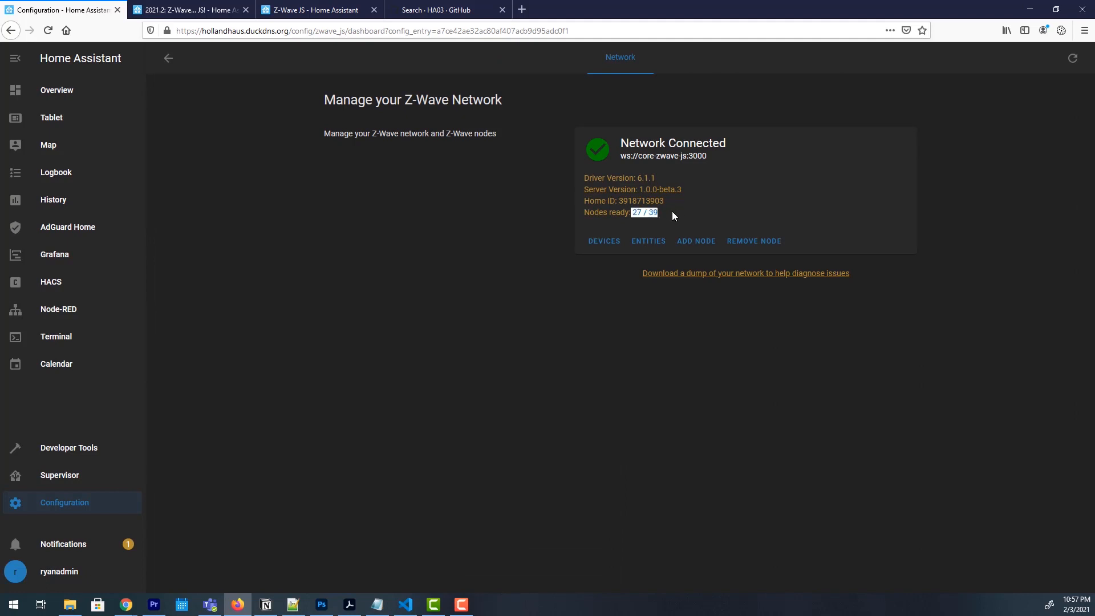
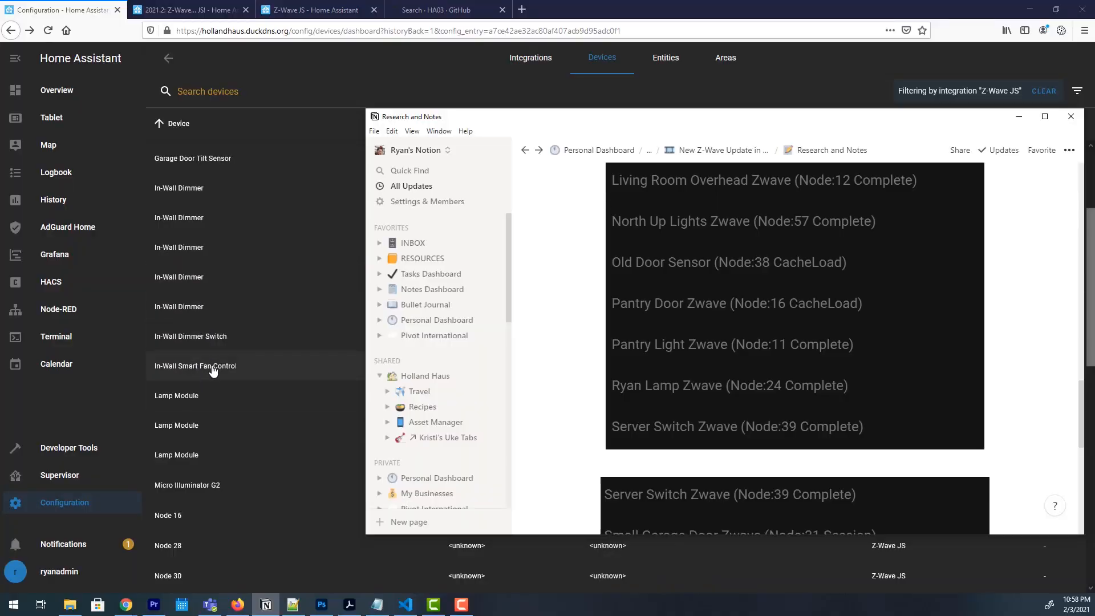
- In the In-Wall Smart Fan Control's entity settings, set the name to Bedroom Fan and the icon to mdi:fan
click(211, 365)
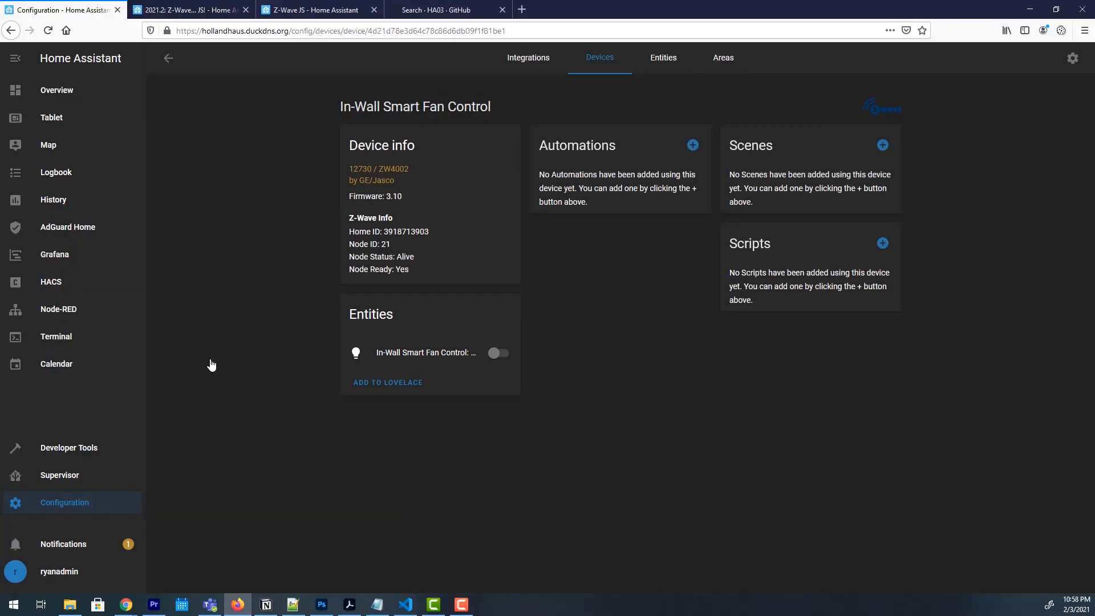
click(415, 354)
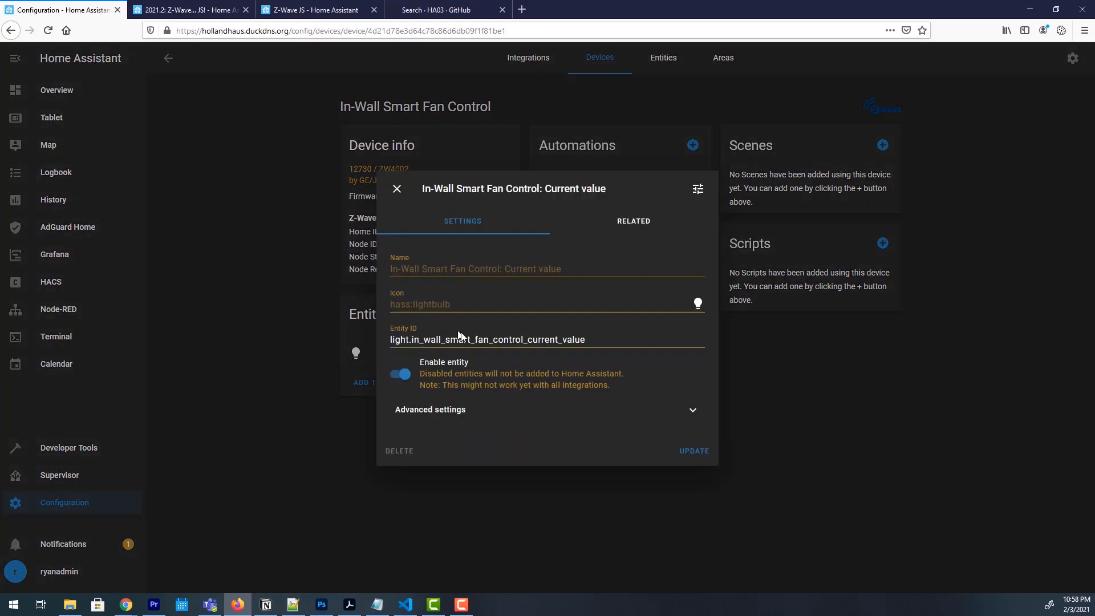
click(473, 271)
text(Bedroom Fan)
key(Tab)
text(mdi:fan)
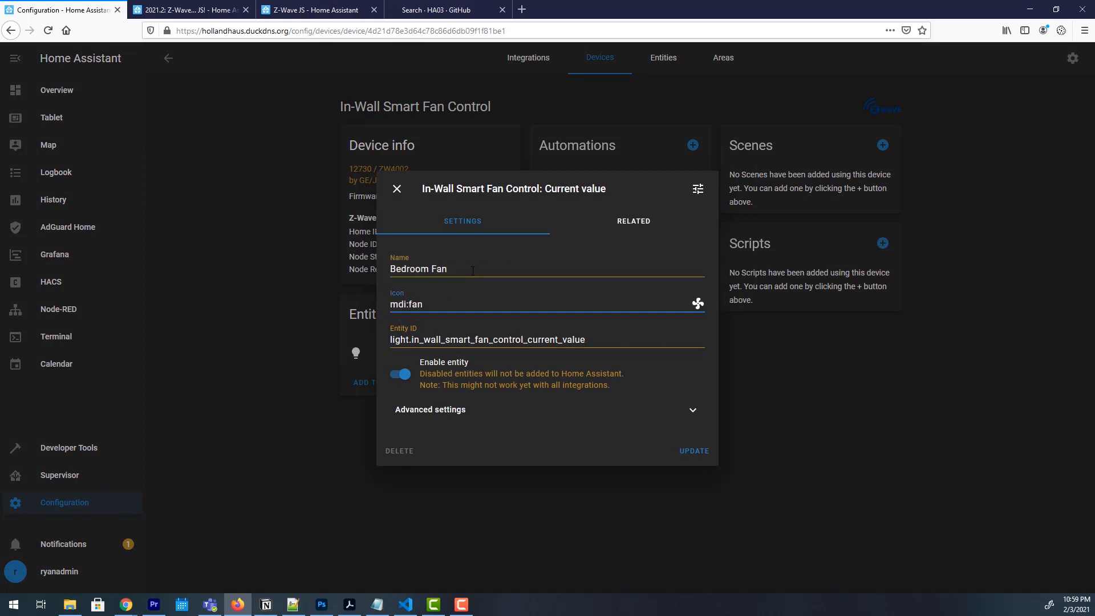
- Replace the fan's default entity ID with one beginning light.bedroom_ and save the entity settings
drag(588, 340, 425, 341)
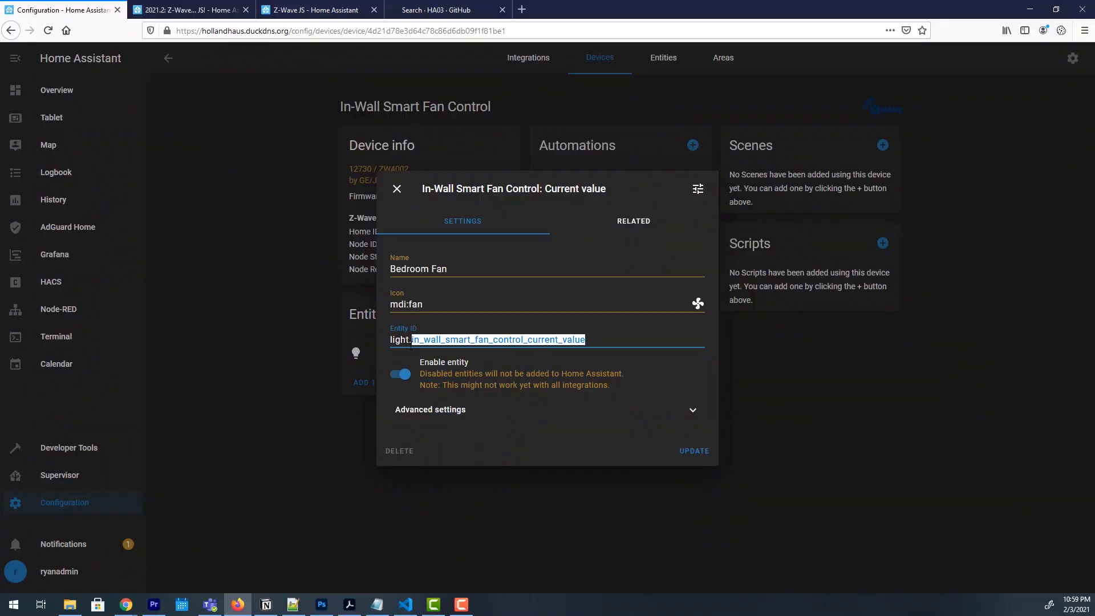
text(bedn_)
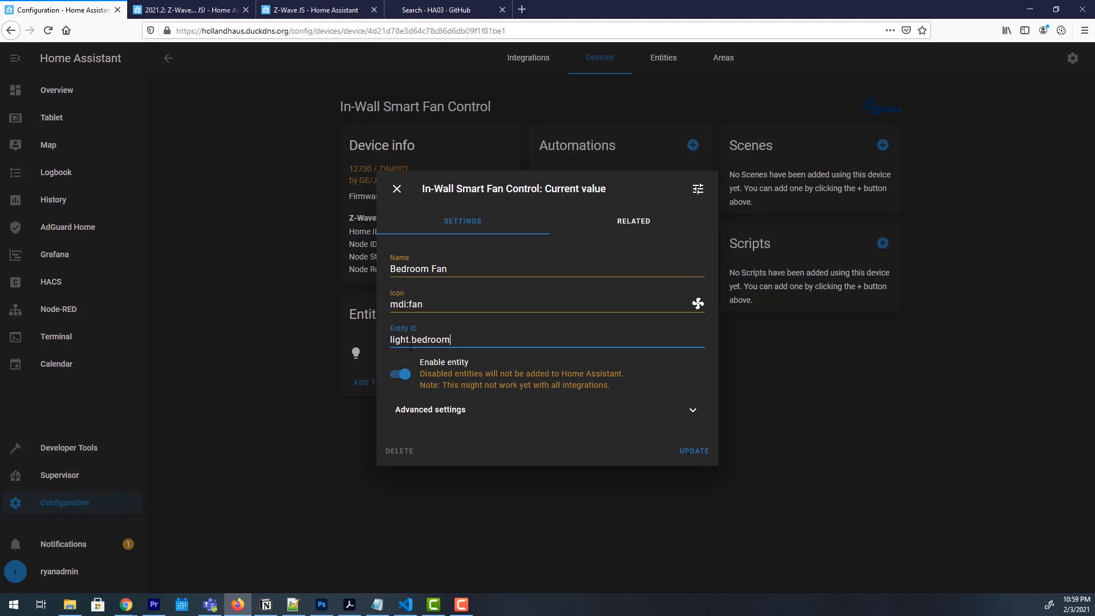
click(692, 452)
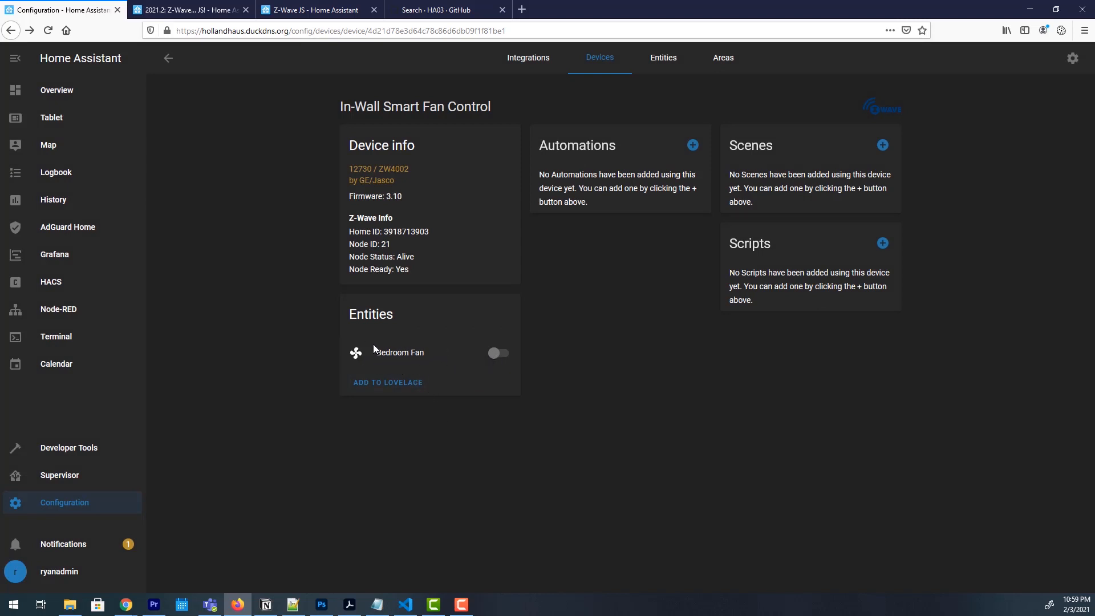
- Open the Z-Wave JS integration's device list and view the In-Wall Dimmer with node ID 12
scroll(471, 416, down, 3)
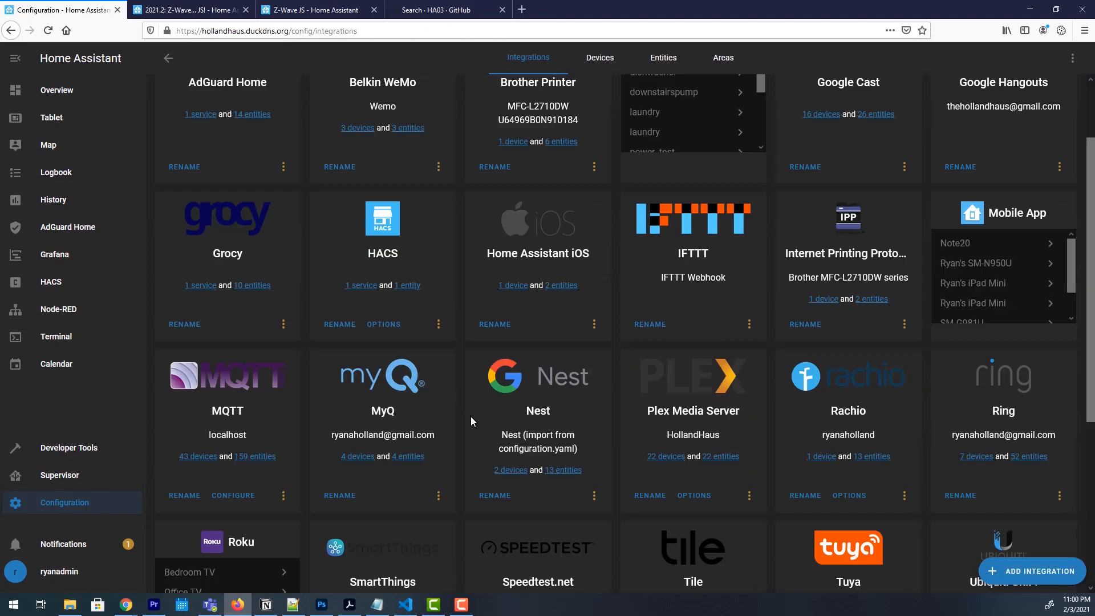
scroll(470, 415, down, 5)
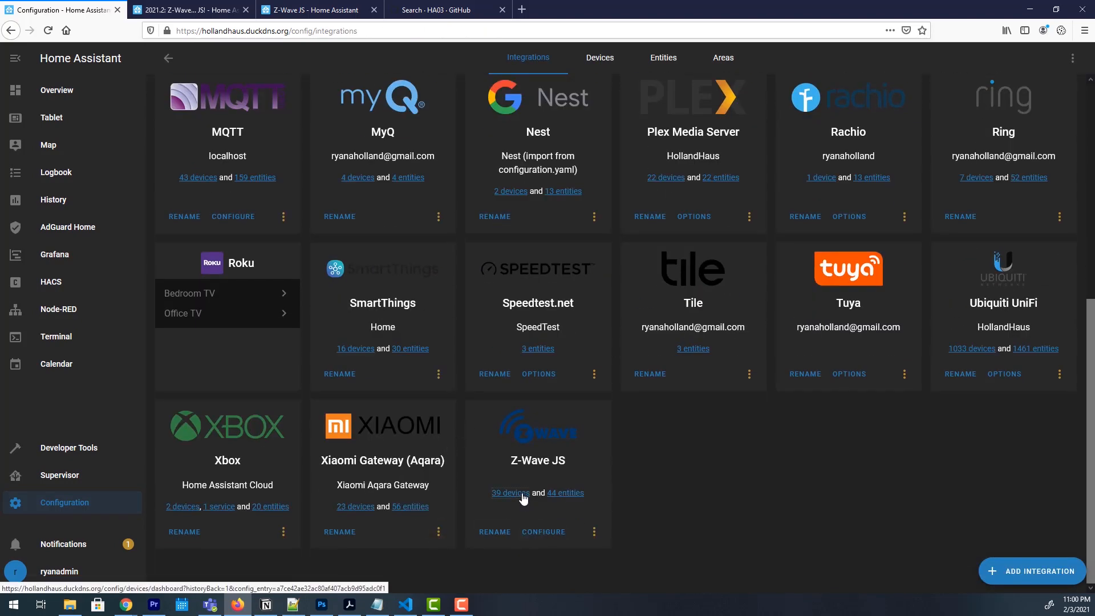
click(503, 493)
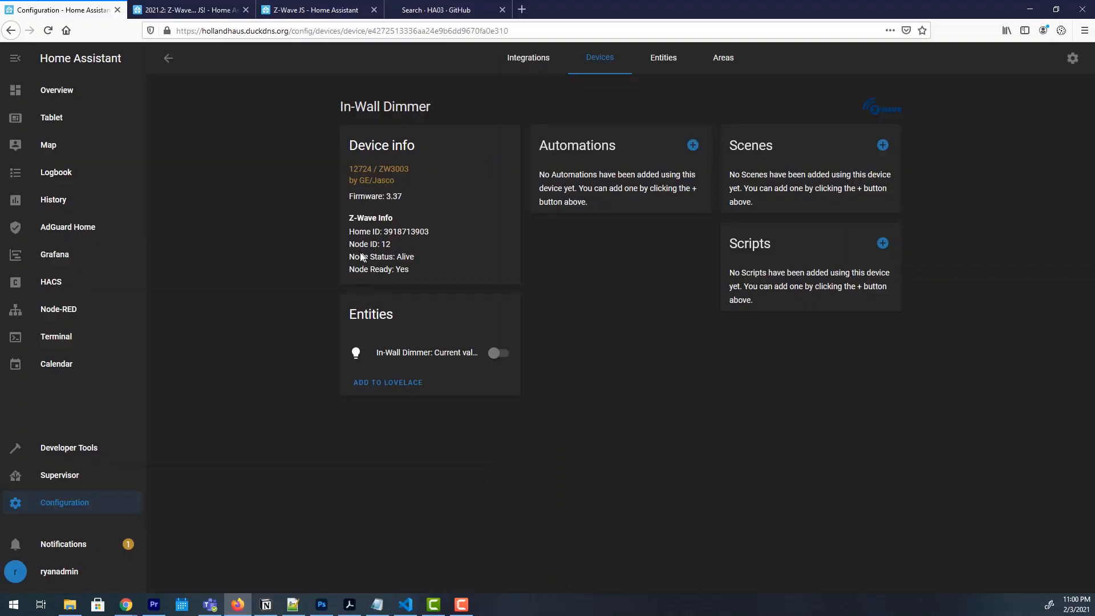
- Look up node 12's old name in the Research and Notes page in Notion, then return to the dimmer's device page
click(266, 605)
scroll(844, 395, up, 2)
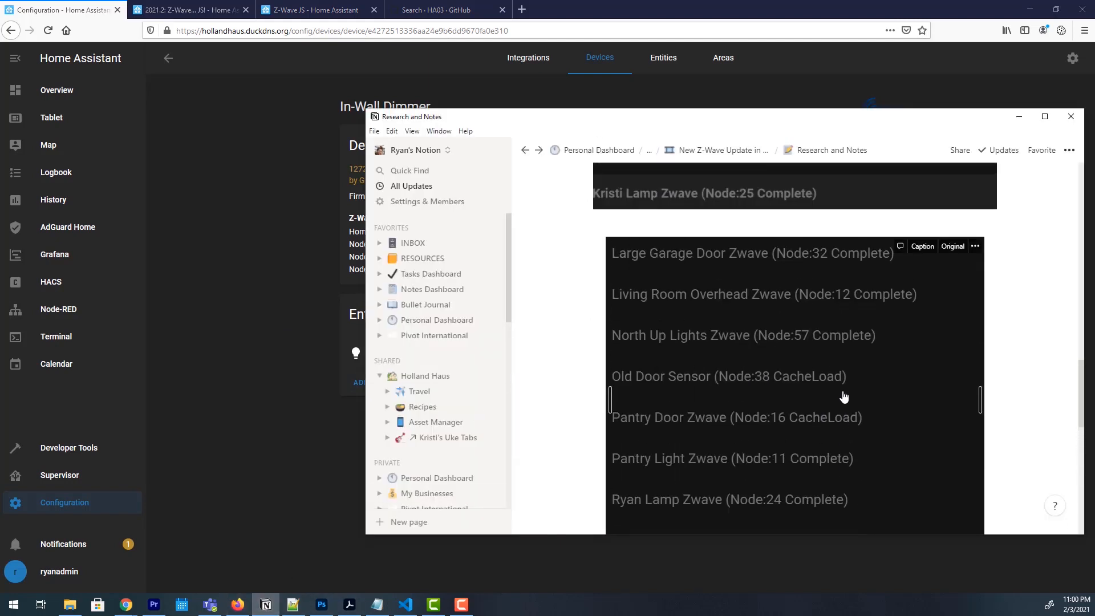
scroll(845, 395, down, 10)
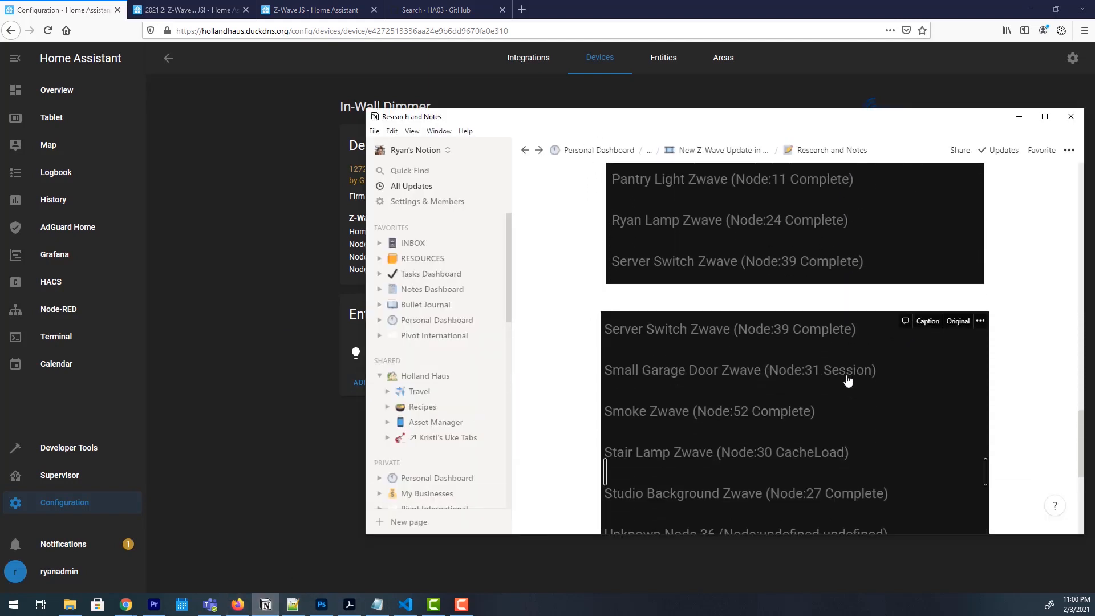
scroll(848, 380, up, 8)
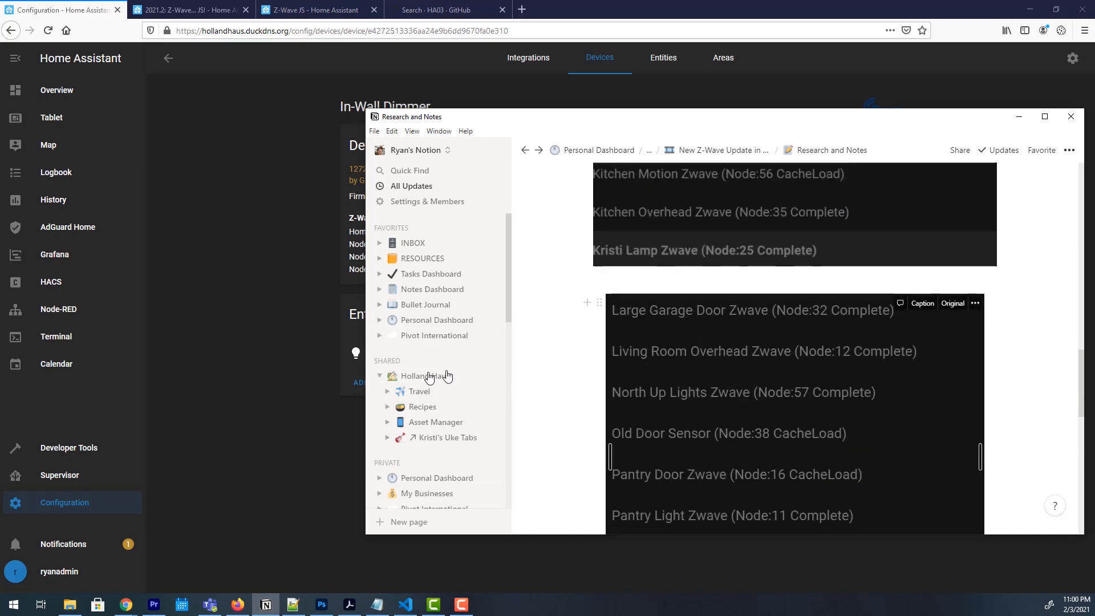
click(245, 438)
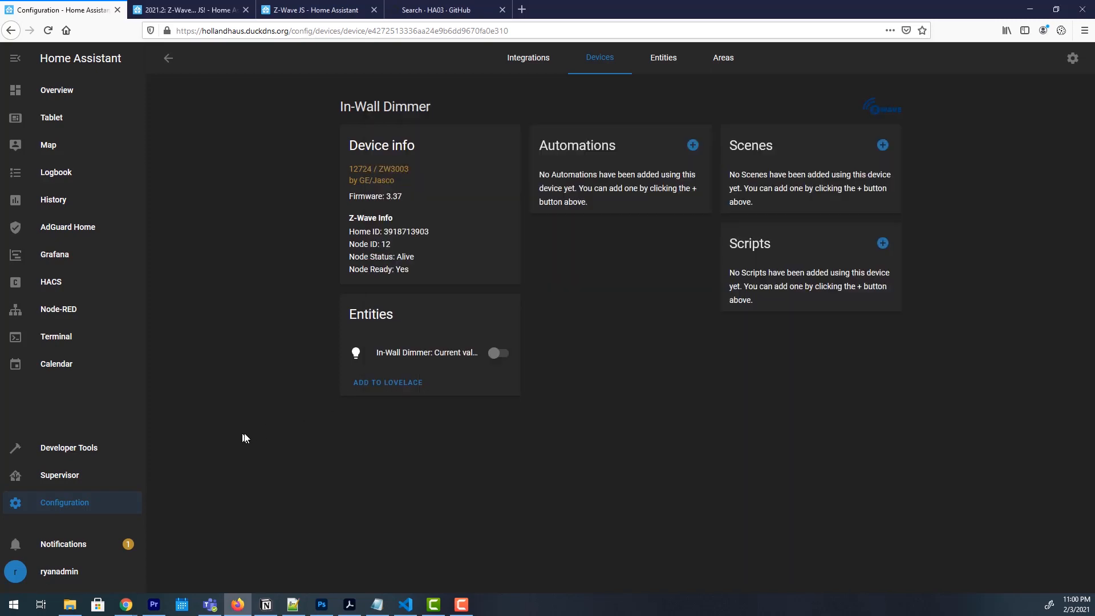
- Set the In-Wall Dimmer entity's name to Living Room Overhead and its entity ID to light.living_room_overhead
click(437, 355)
text(Living Room Overhead)
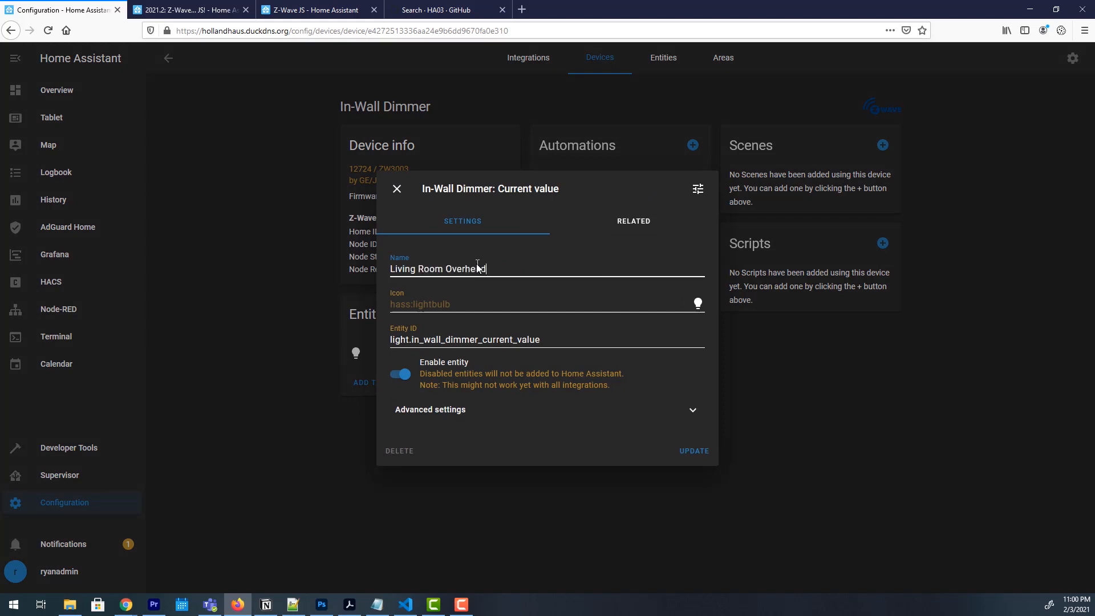
key(Tab)
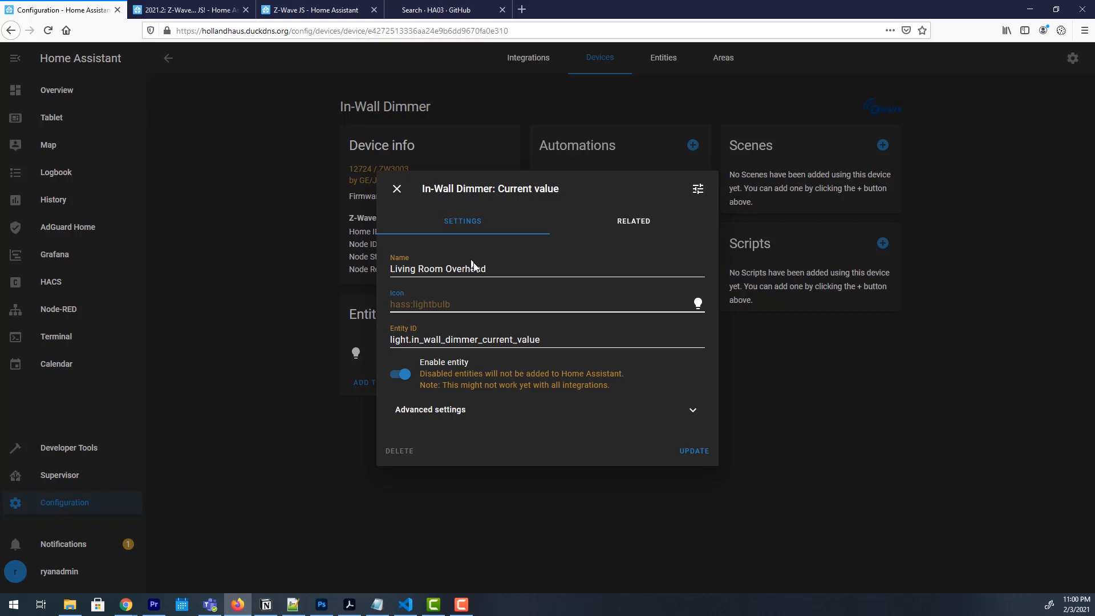
double_click(536, 339)
drag(494, 337, 419, 339)
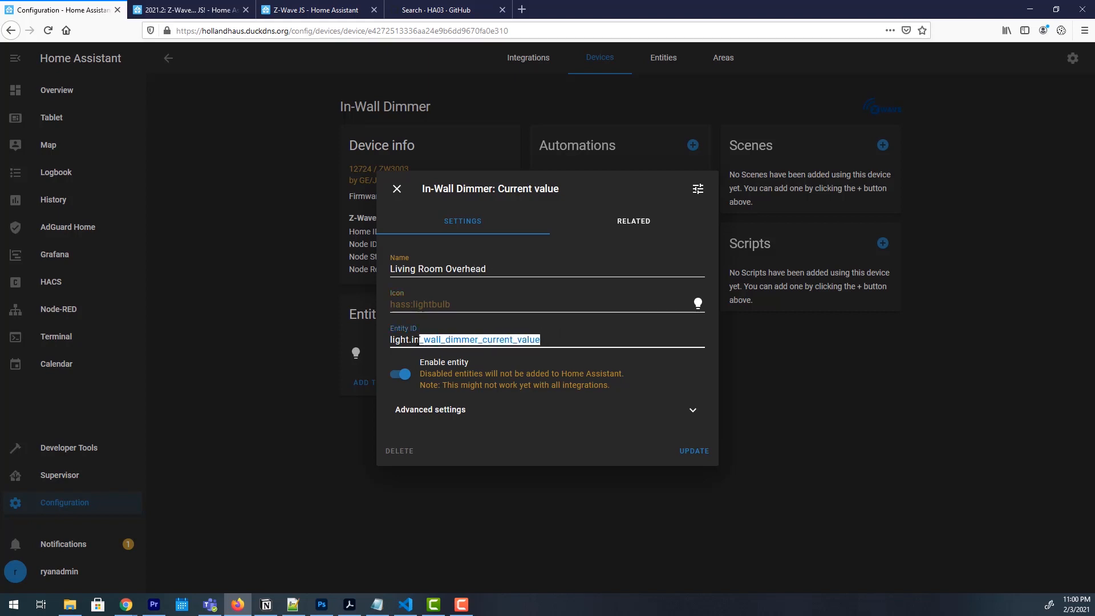
text(livi)
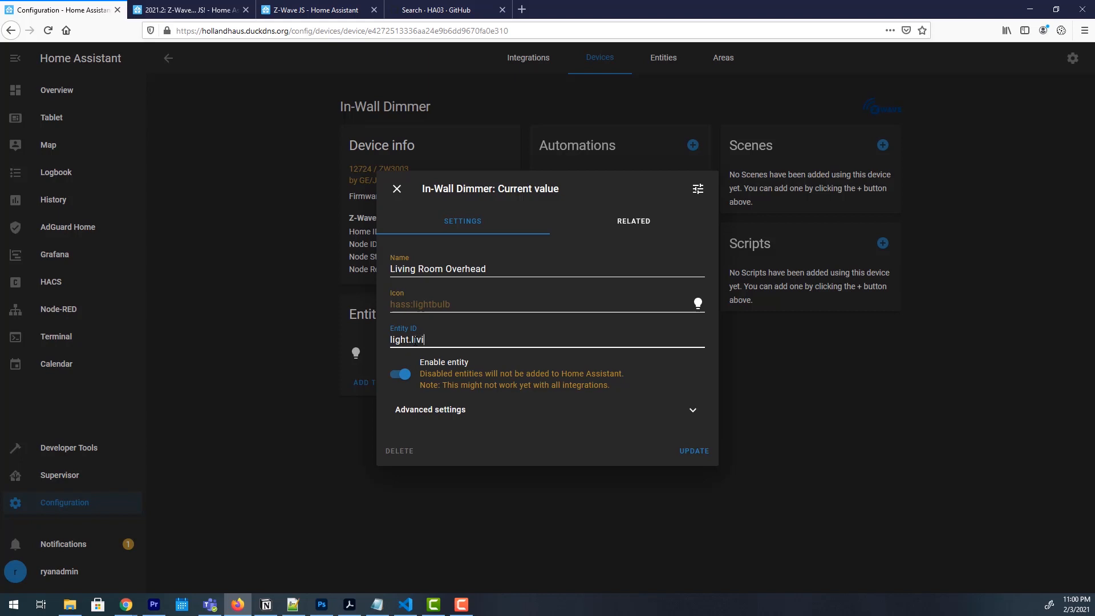
text(ng_ropoom_)
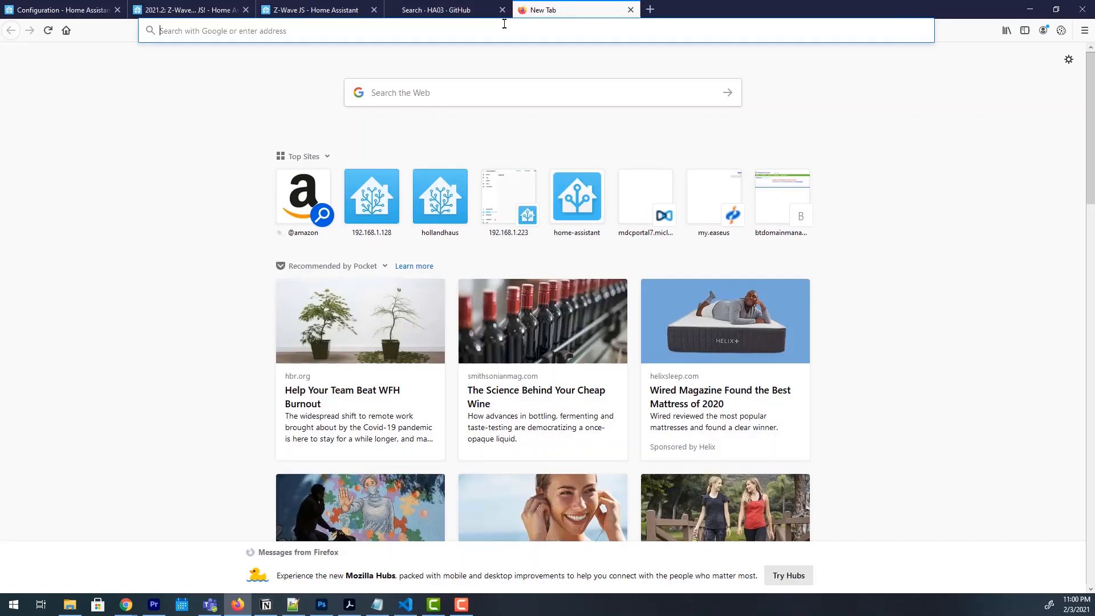
- Find the Material Design Icons site in a new browser tab by searching for mdi icons, and filter its icons by light
click(503, 25)
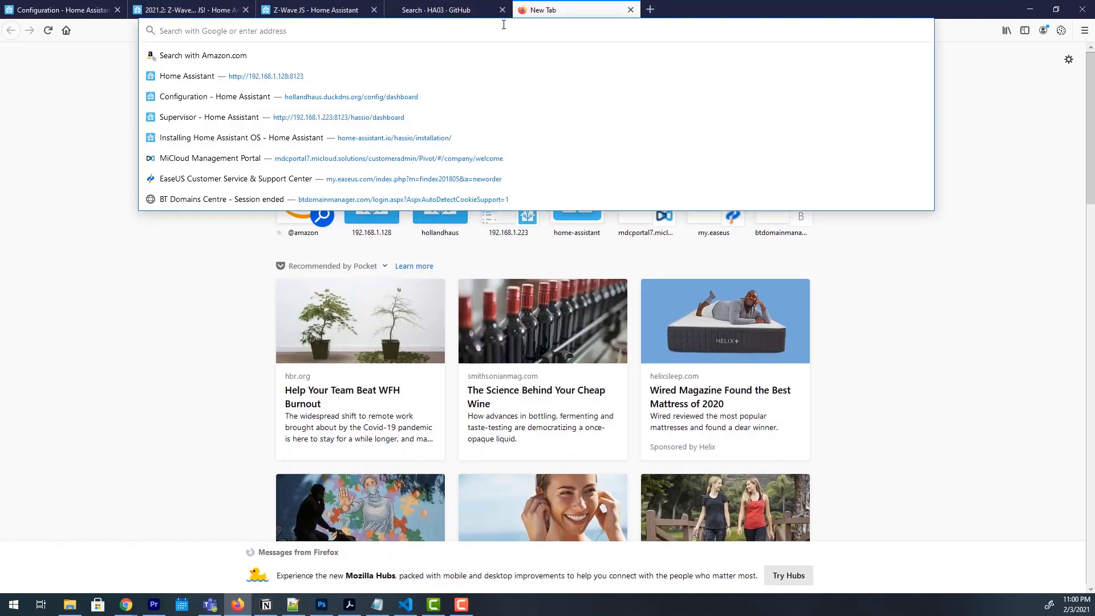
text(mdi icons)
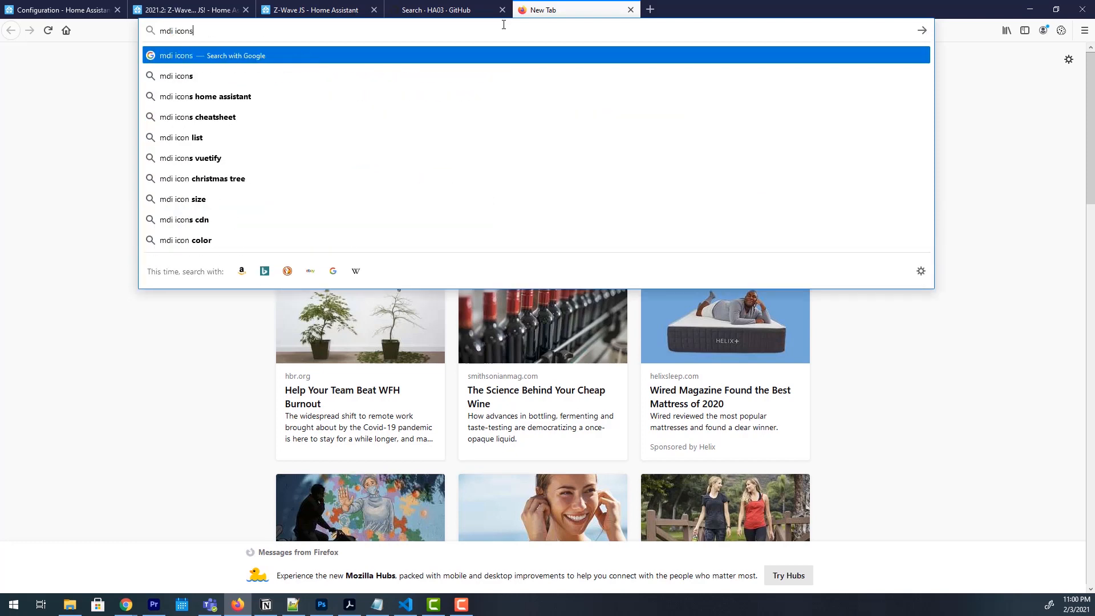
key(Return)
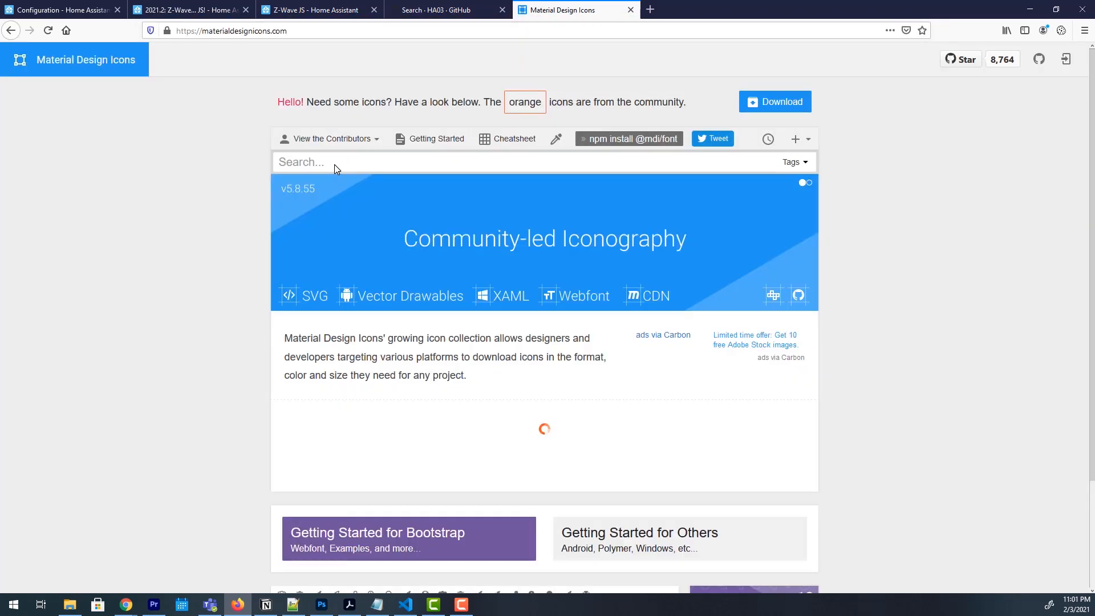
click(313, 164)
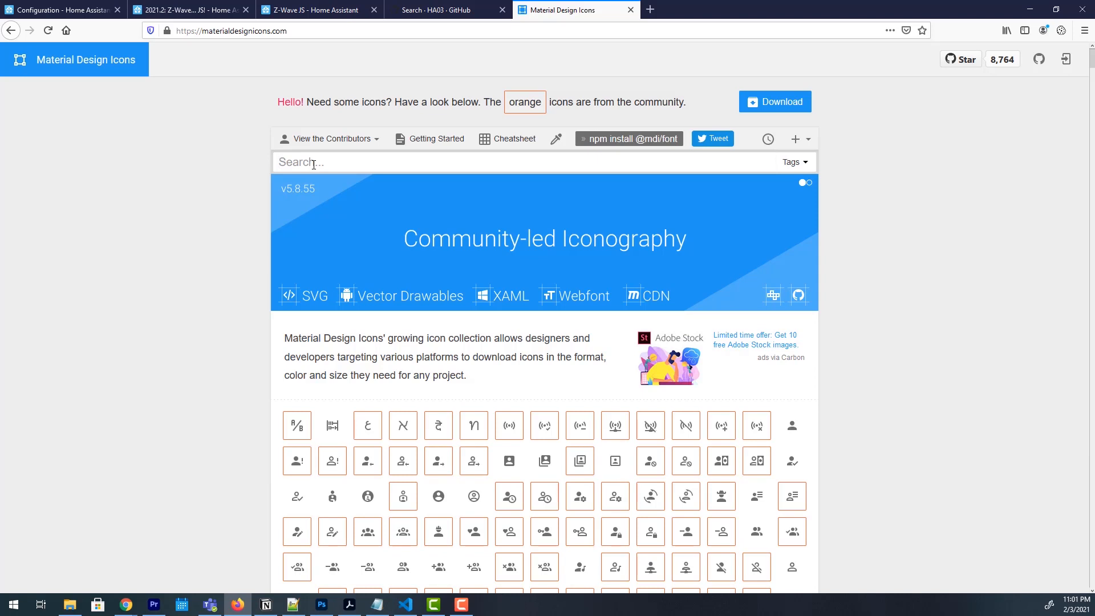
text(light)
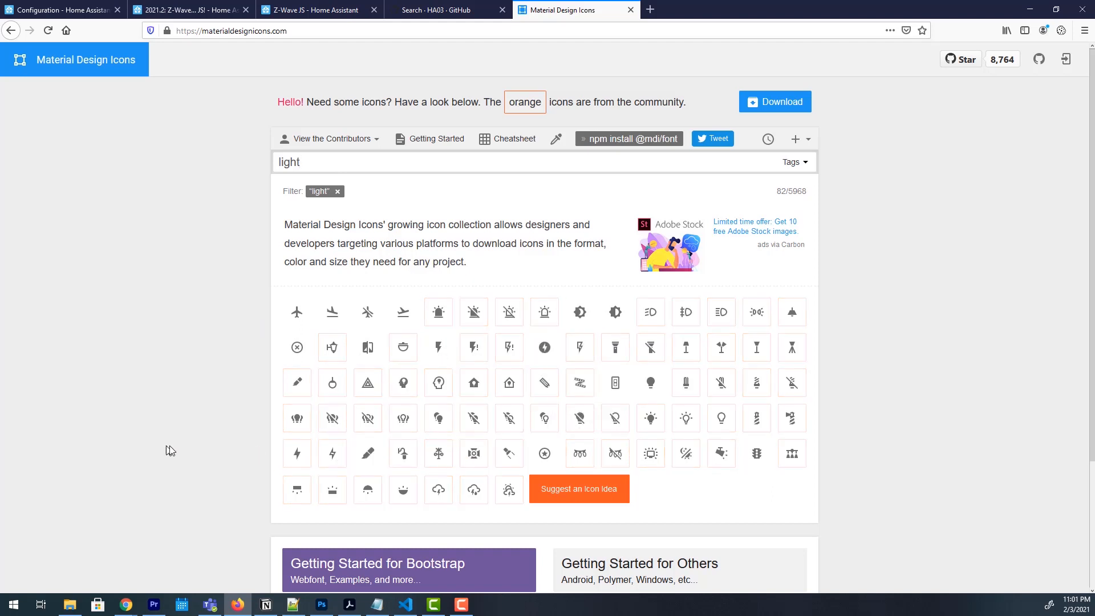
- Open the details of the wall-sconce-flat icon and copy its name
right_click(299, 496)
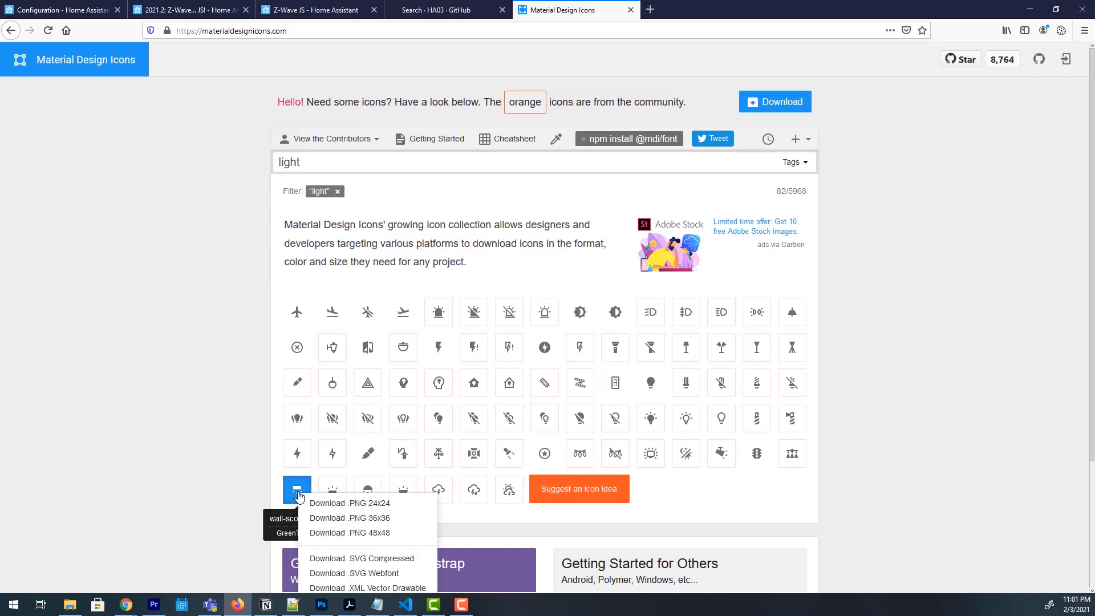
click(221, 484)
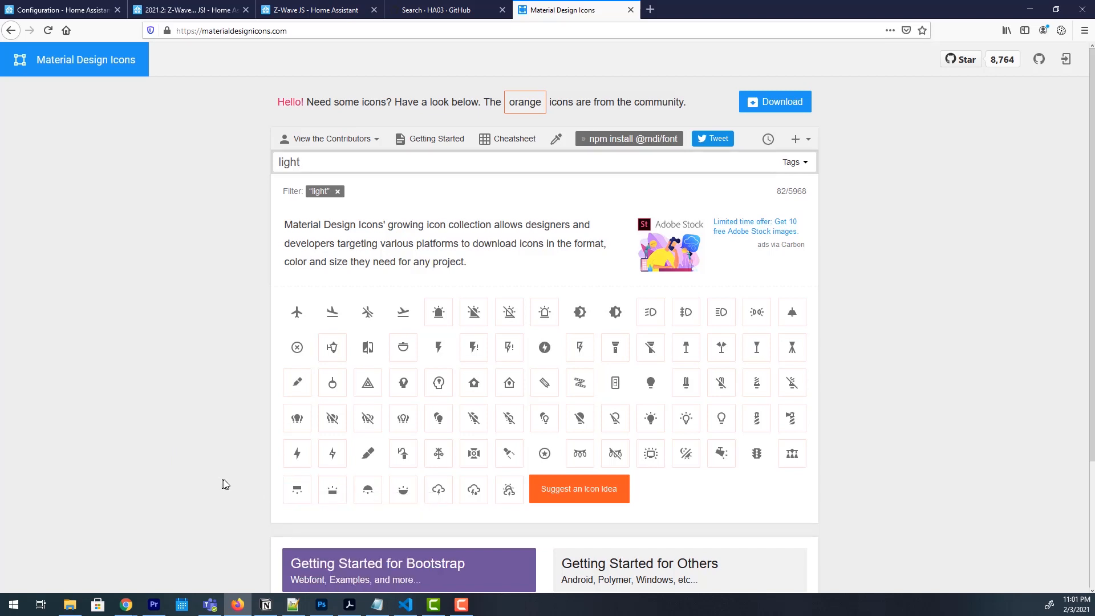
click(298, 493)
drag(527, 80, 418, 81)
key(ctrl+c)
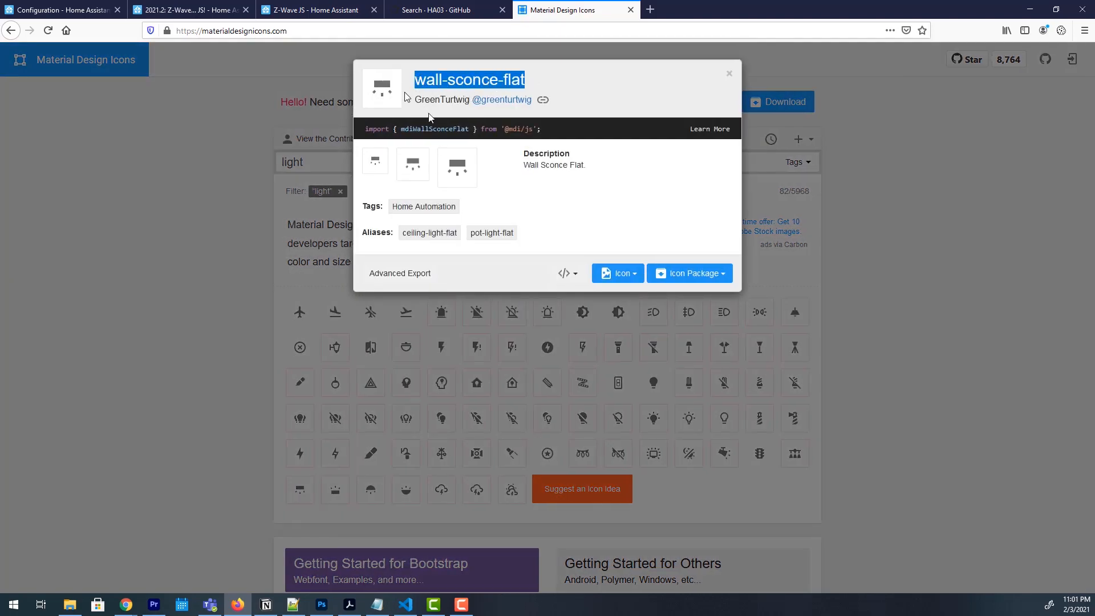
- Back in the dimmer's entity settings, set the icon to mdi:wall-sconce-flat and save the changes
click(97, 5)
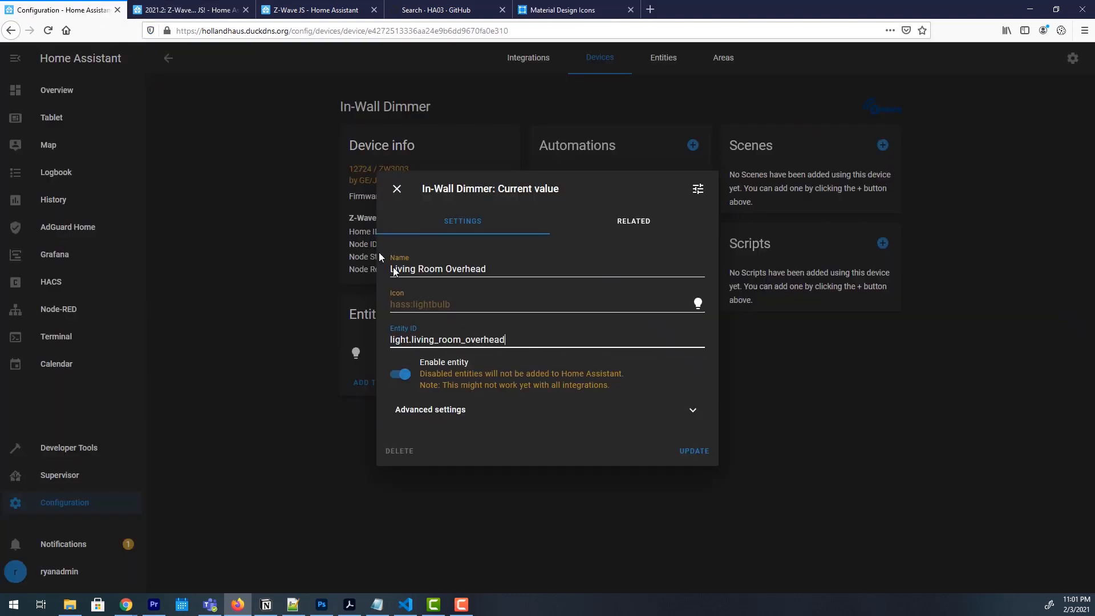
text(mdi)
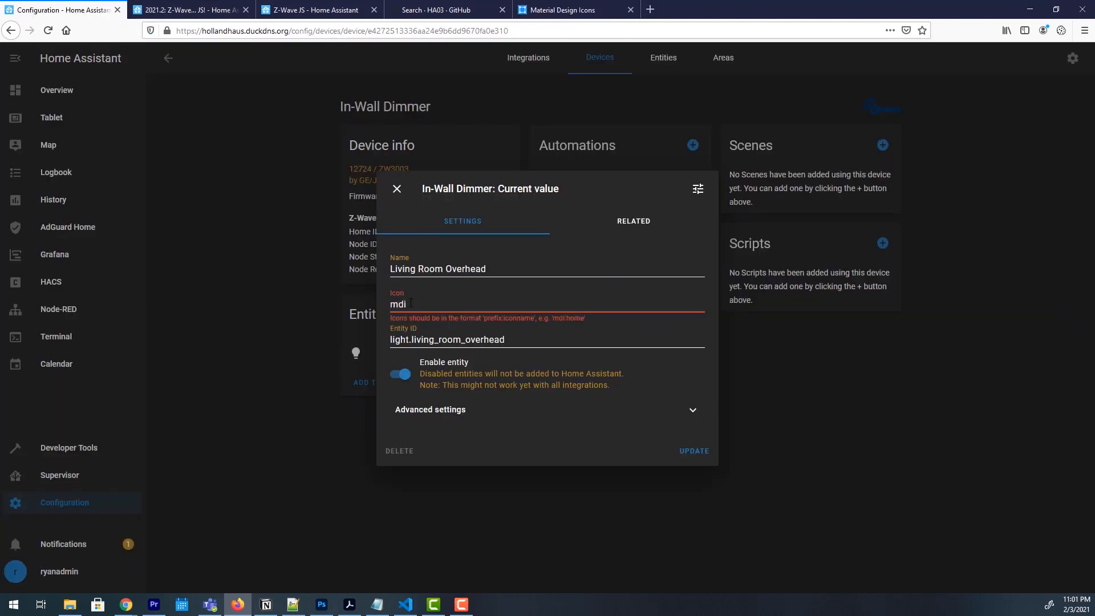
text(:)
key(ctrl+v)
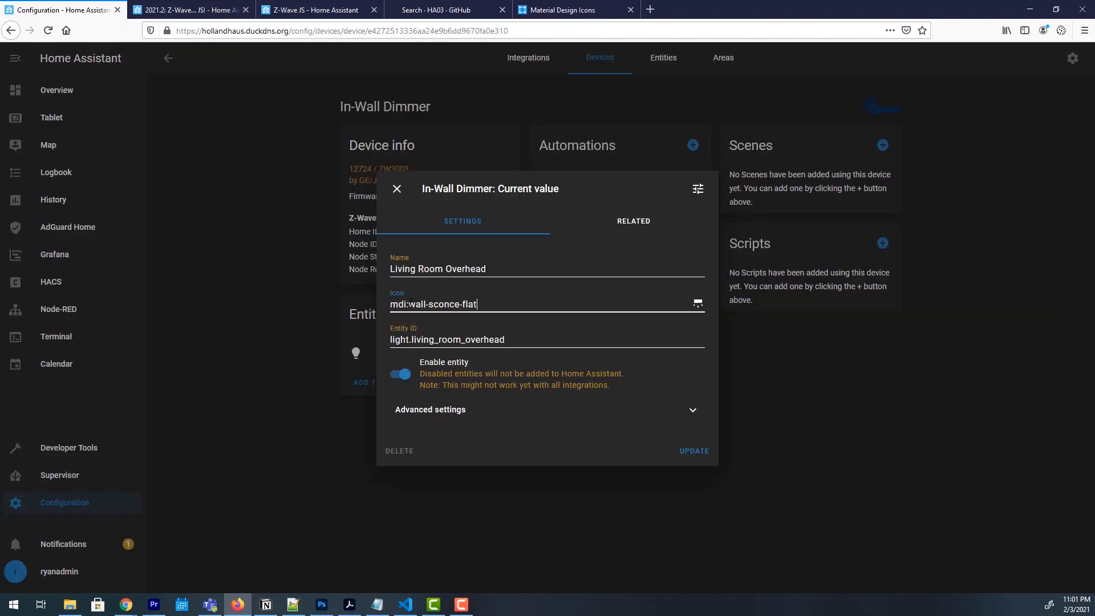
click(694, 451)
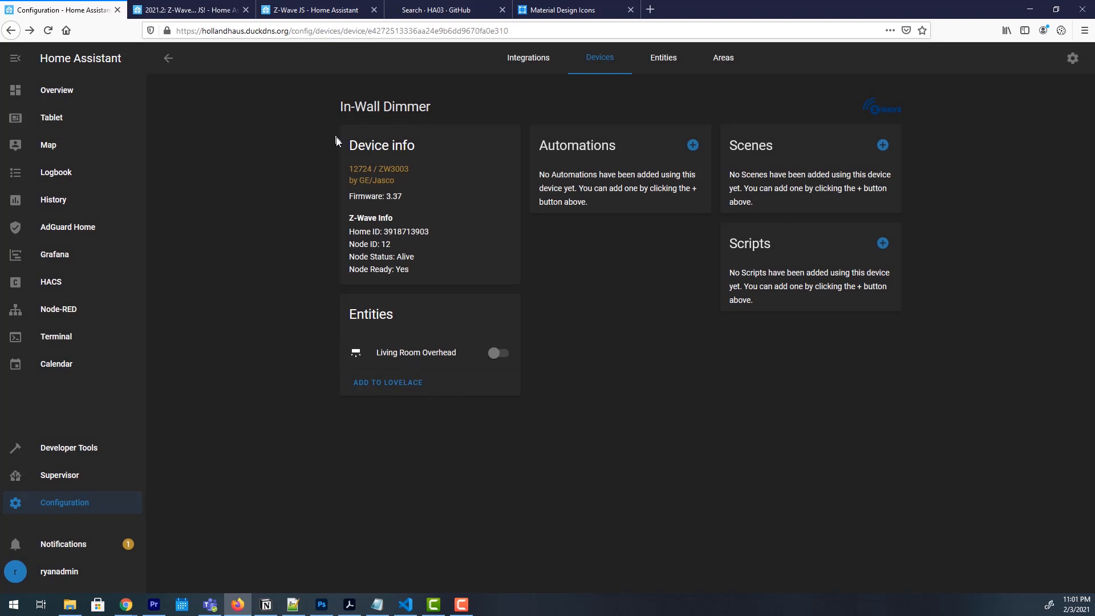
- Rename the In-Wall Dimmer device as Living Room Overhead, assign it to the Living Room area, and decline renaming its entity IDs
click(1072, 58)
click(476, 279)
text(Living)
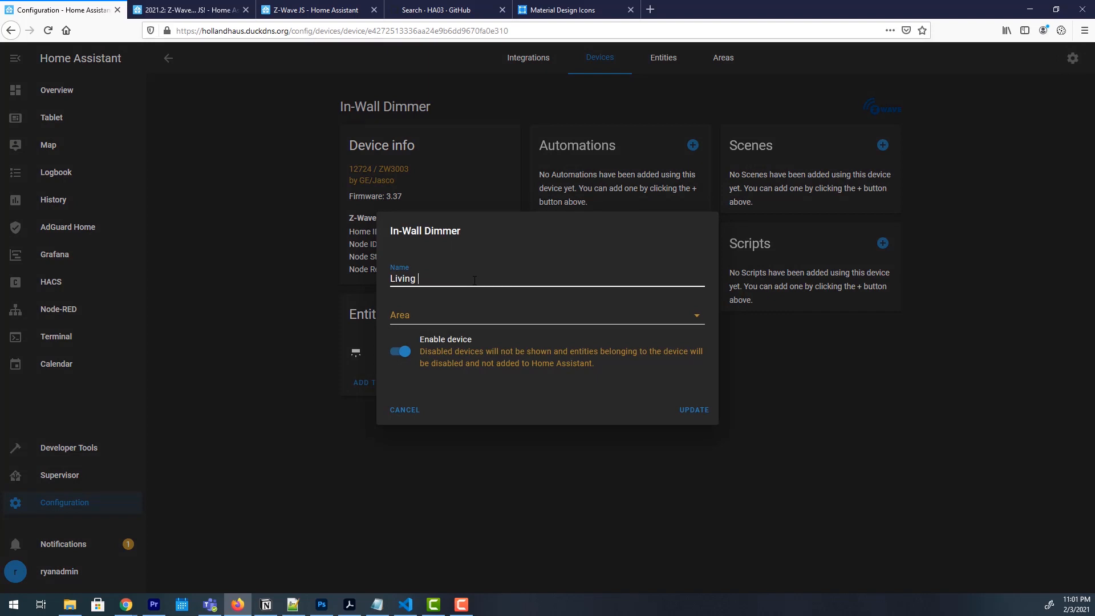
text( Room Overhead)
click(469, 315)
scroll(516, 450, down, 3)
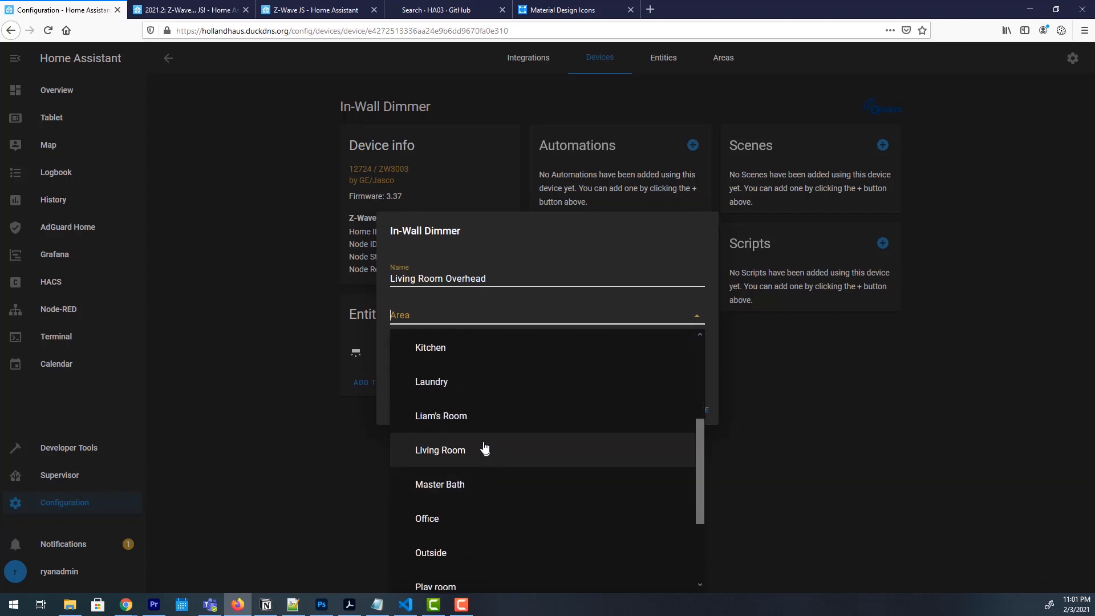
click(477, 453)
click(692, 409)
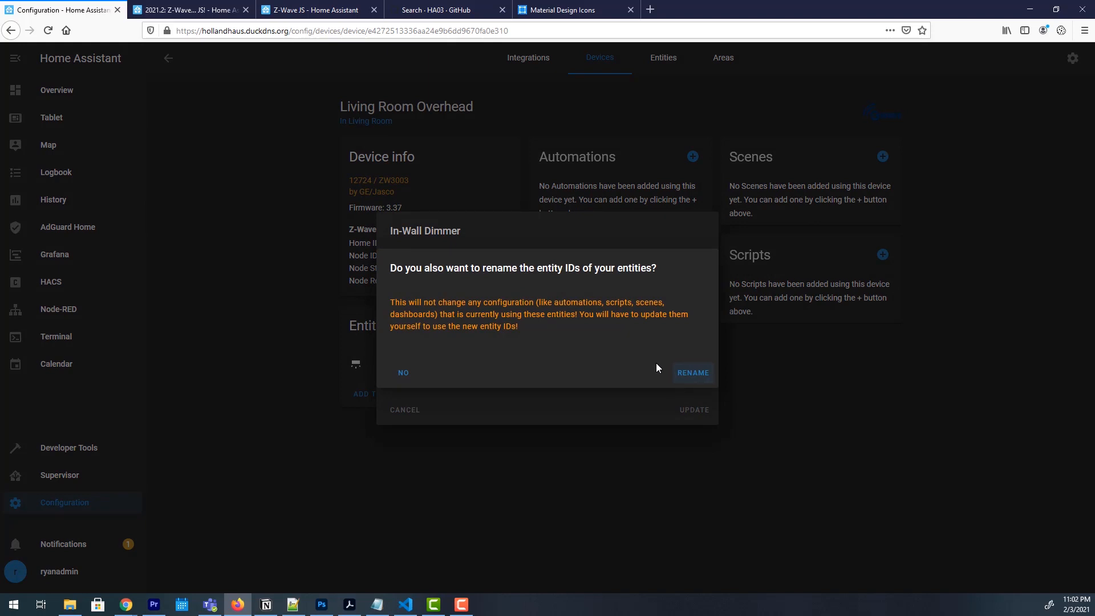
click(404, 374)
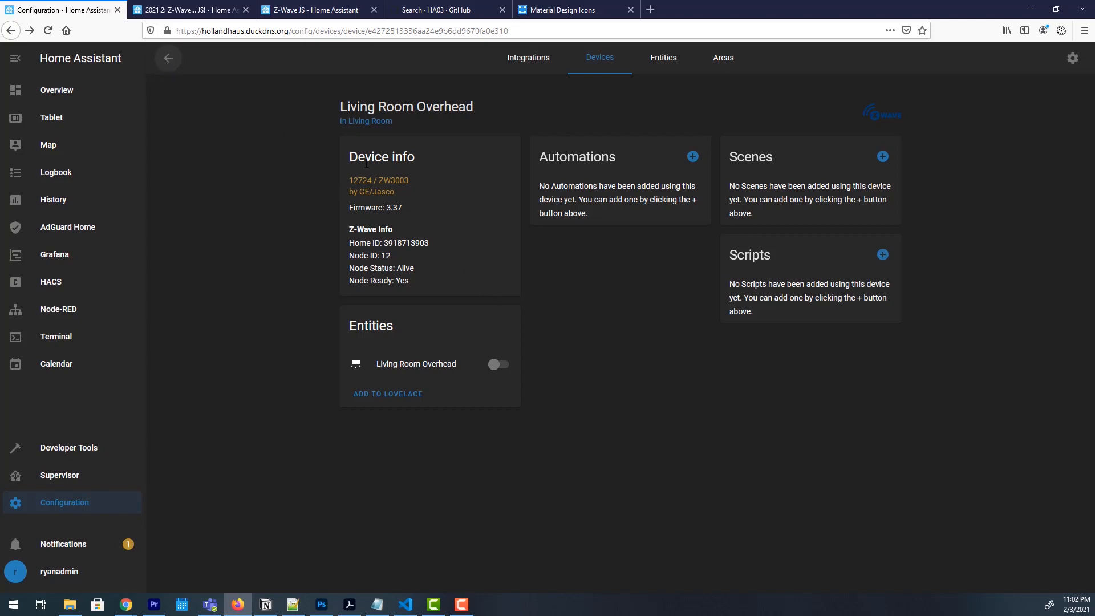
- Open the node 17 Door Window Sensor from the Z-Wave JS devices and look up its old name in the Notion node list
click(171, 68)
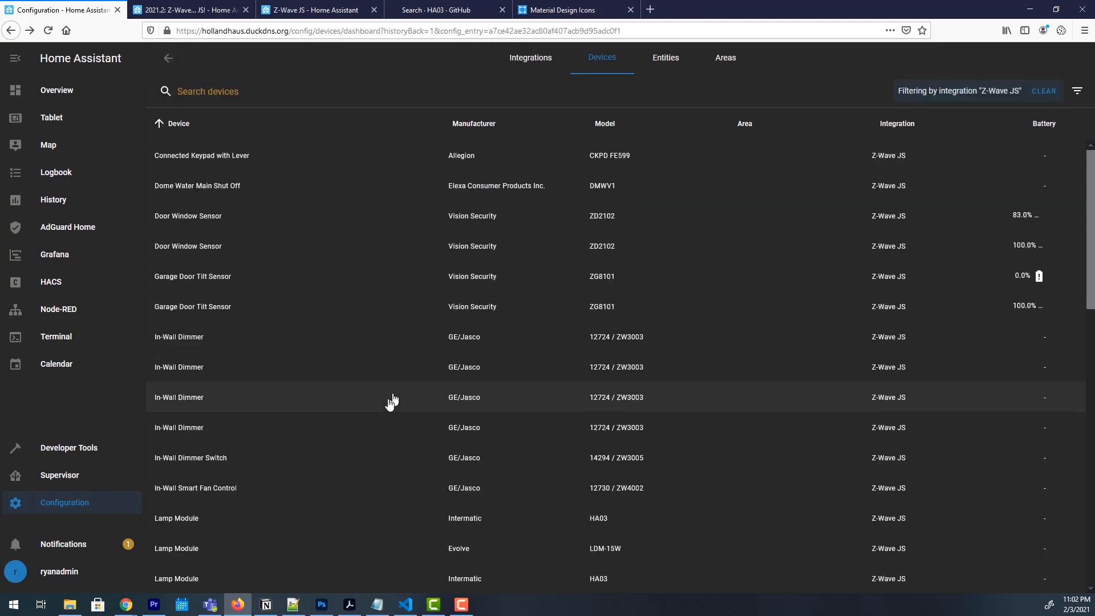
scroll(376, 411, down, 3)
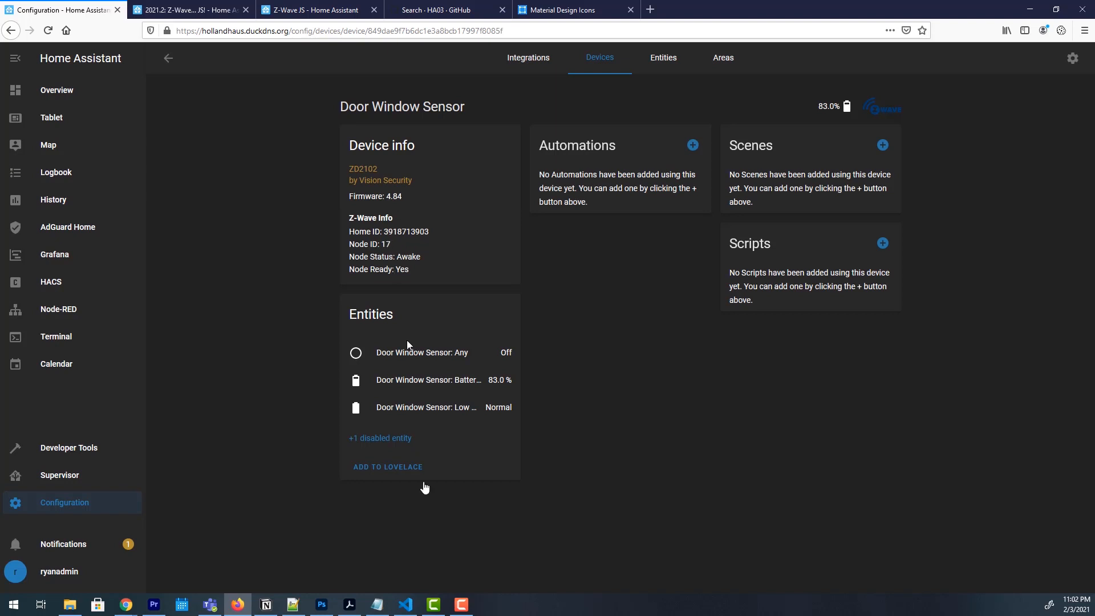
click(266, 603)
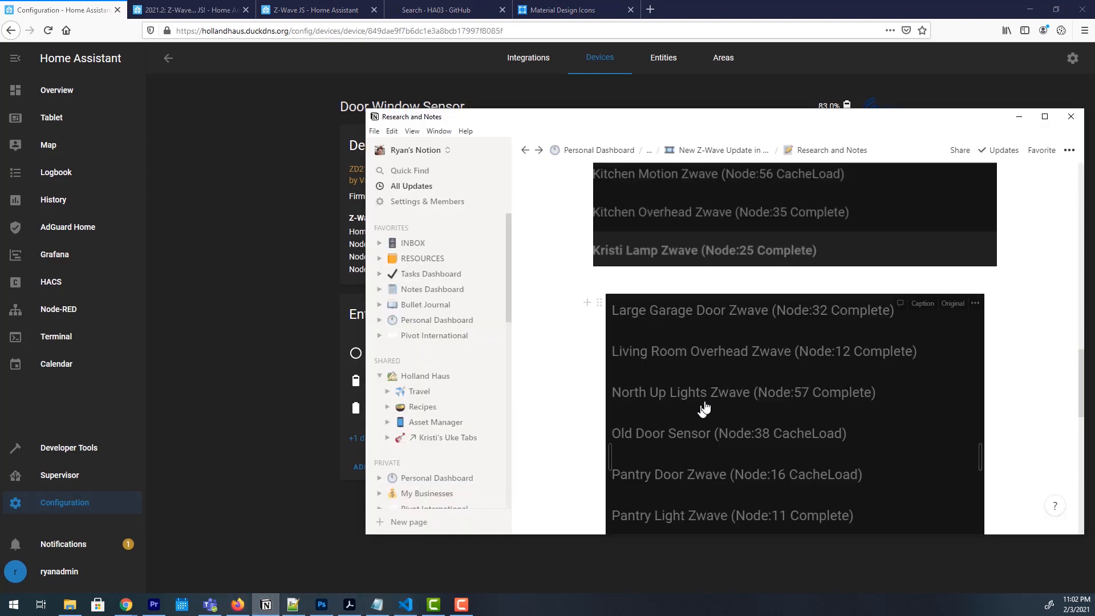
scroll(704, 407, down, 5)
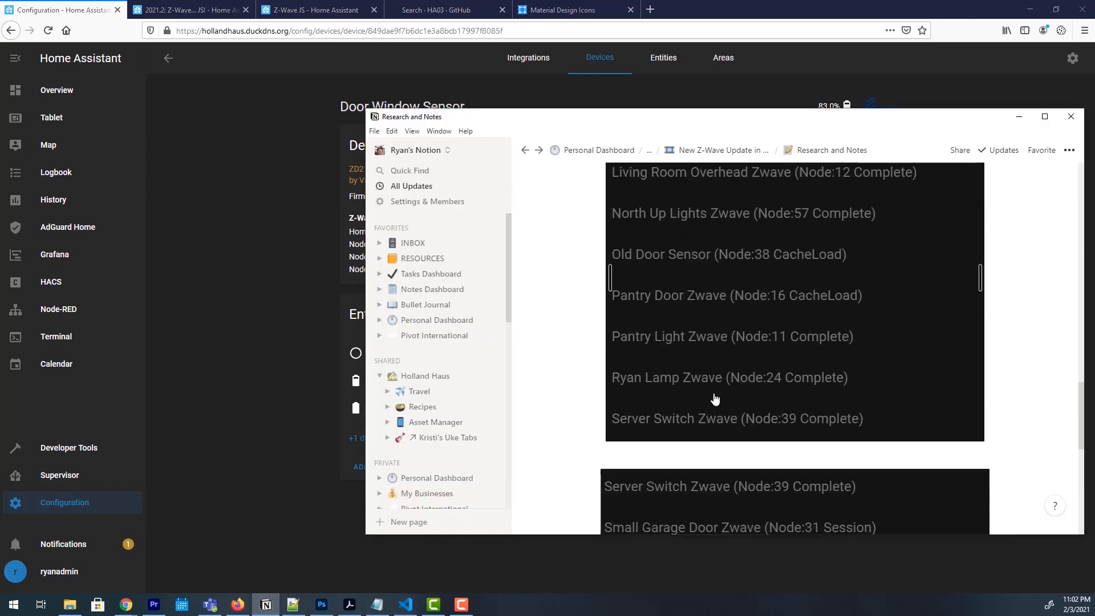
scroll(711, 396, down, 5)
scroll(619, 416, up, 10)
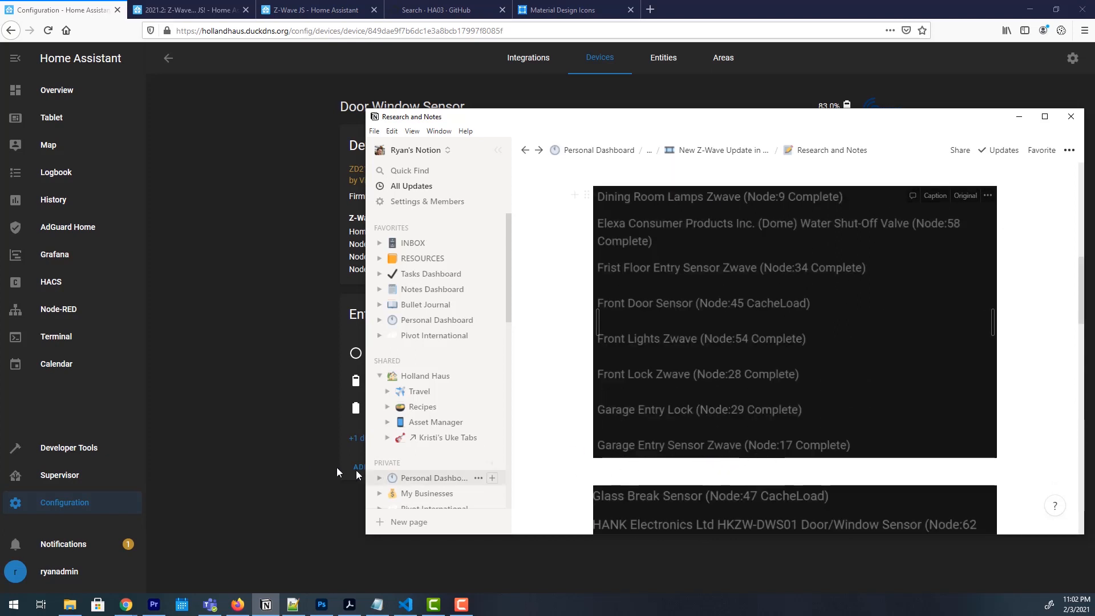
click(293, 464)
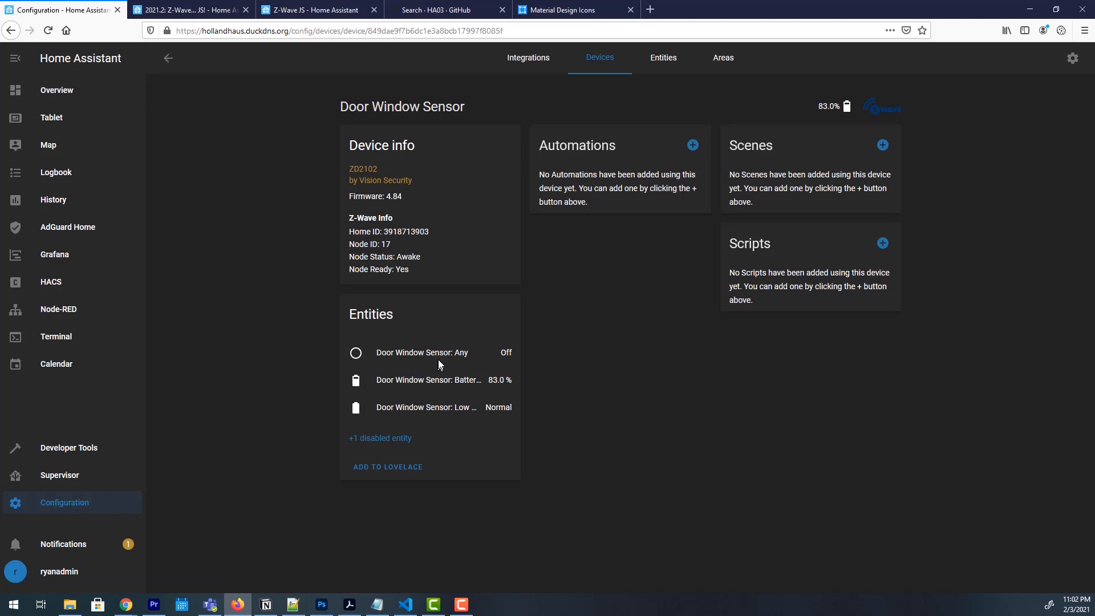
- Rename the Door Window Sensor device as Garage Entry, assign it to the Garage area, and accept renaming its entity IDs
click(1072, 59)
text(Garage Entry)
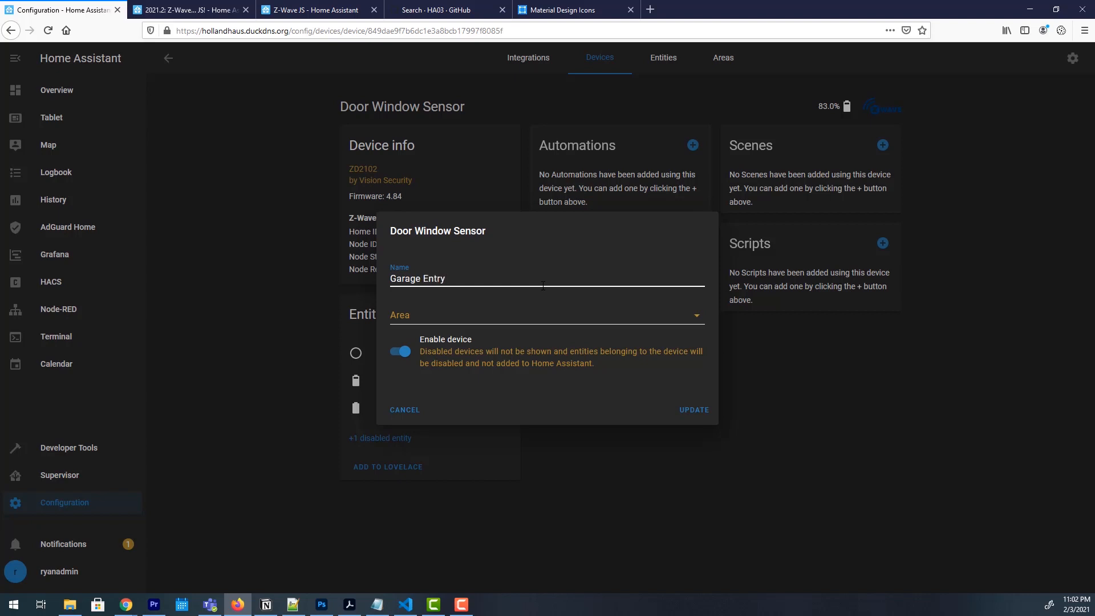
click(508, 319)
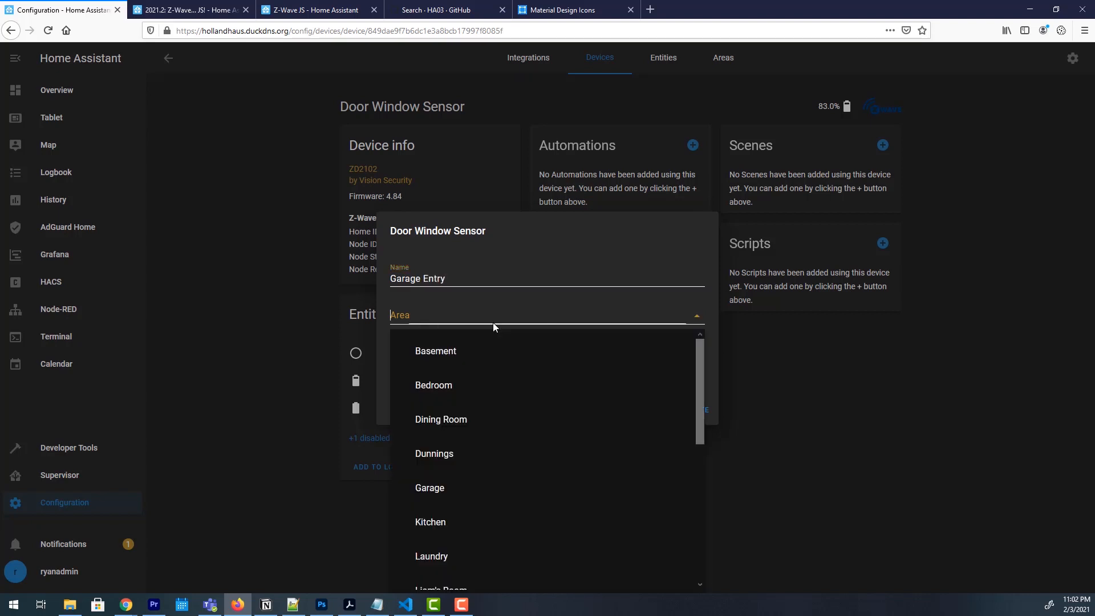
click(470, 500)
click(687, 419)
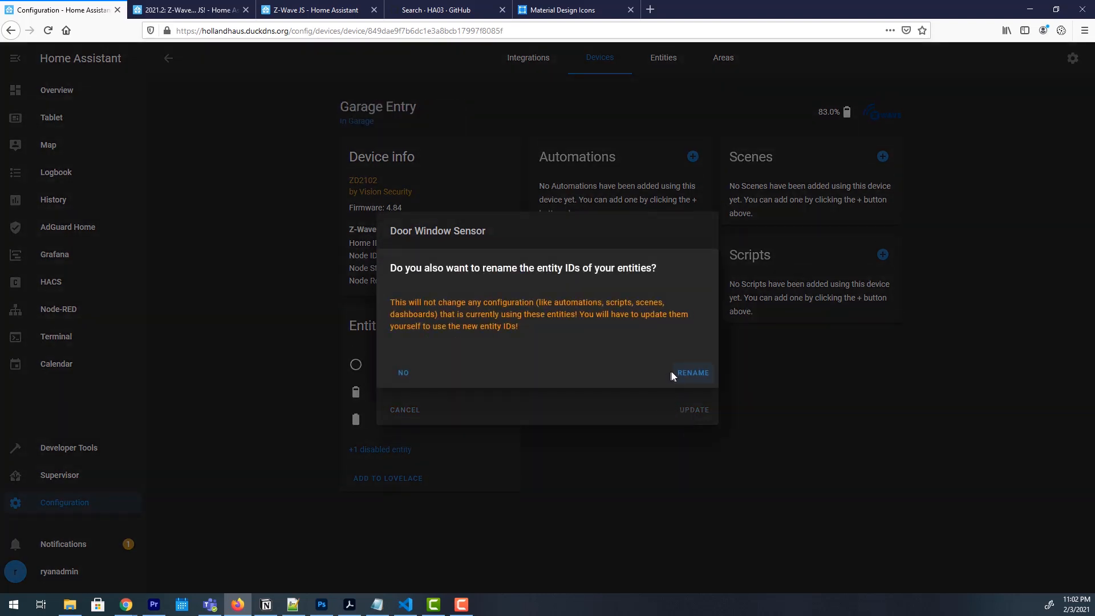
click(676, 374)
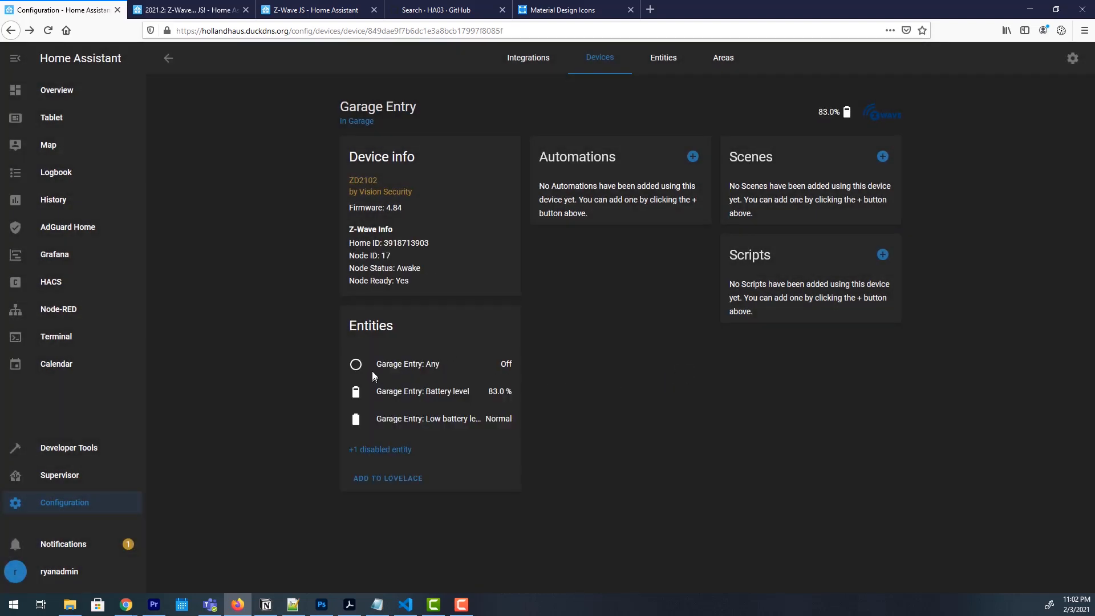
- Update the Garage Entry: Any entity with name Garage Entry door, icon mdi:door and entity ID binary_sensor.garage_entry_door
click(415, 373)
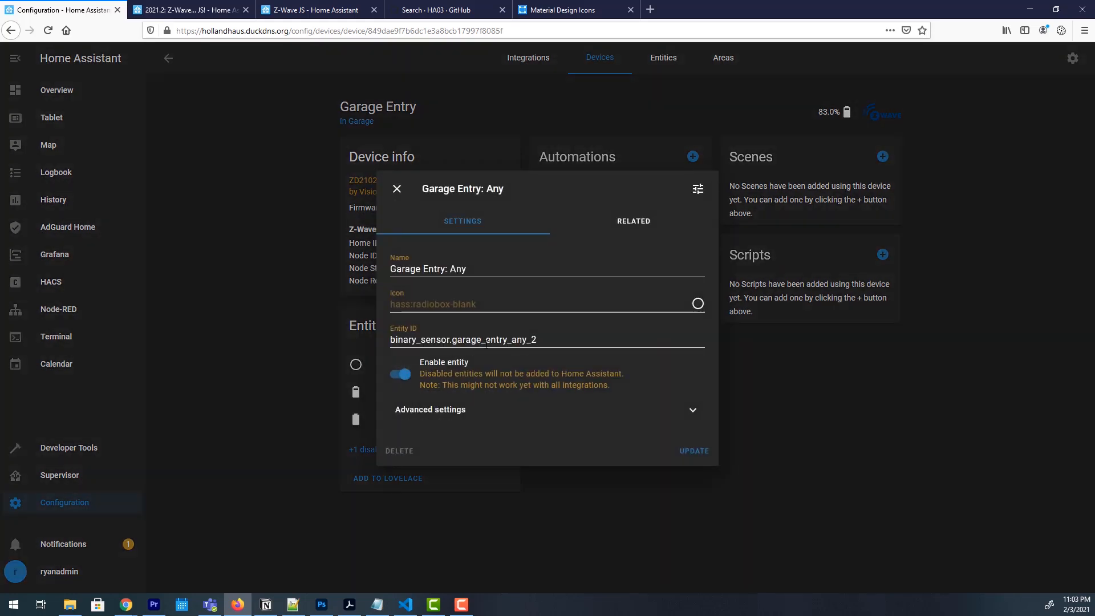
drag(512, 340, 562, 343)
text(door)
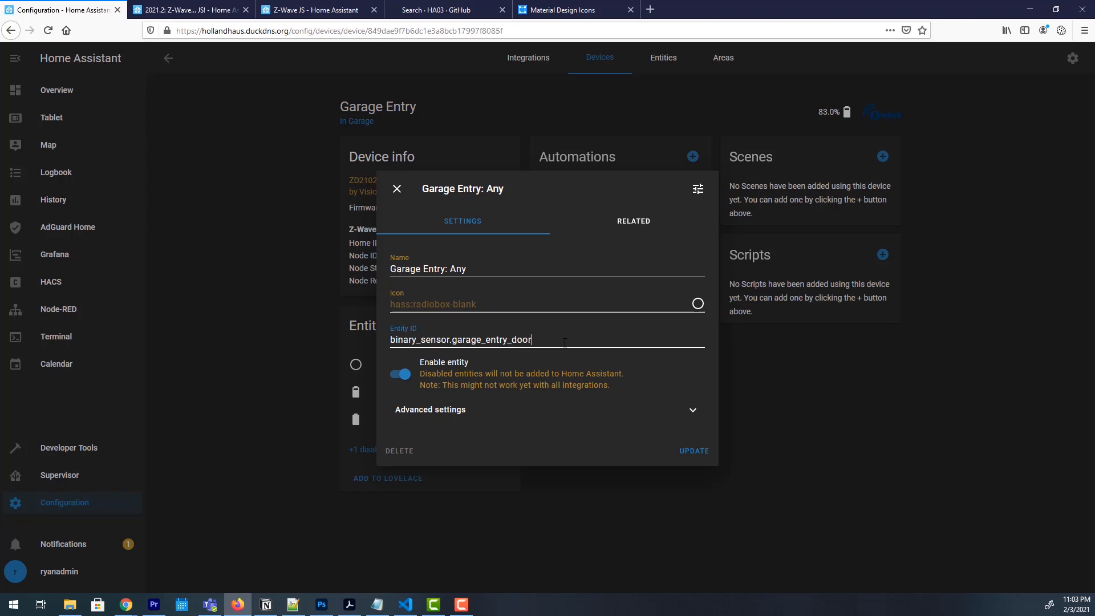
drag(446, 273, 510, 282)
text(do)
key(Tab)
text(mdi:door)
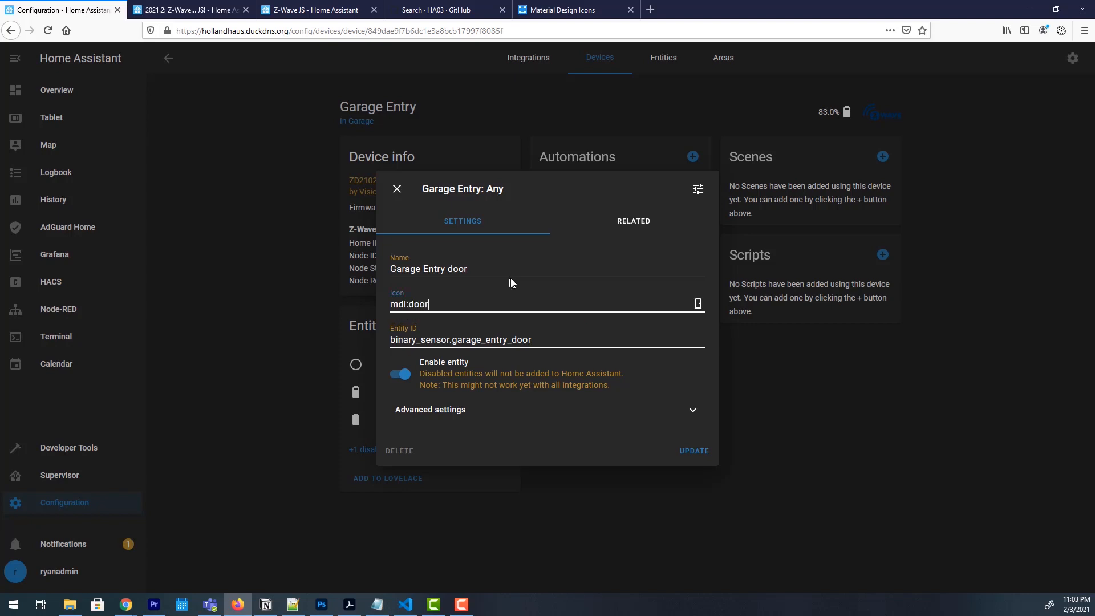
click(693, 450)
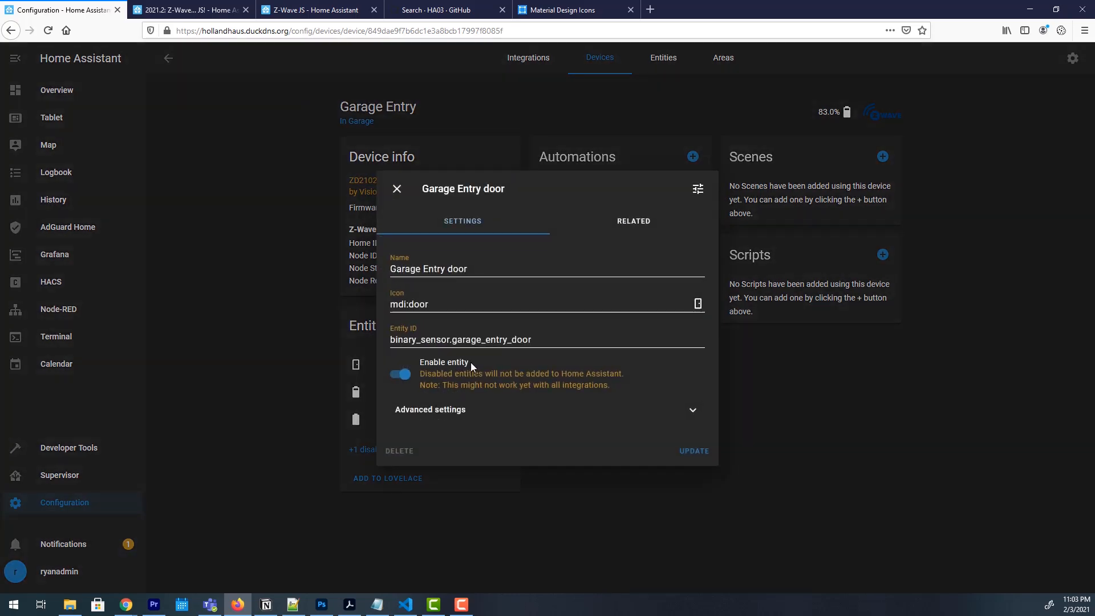
- Review the Garage Entry door entity's settings and state details, and close its dialog
click(472, 370)
click(698, 189)
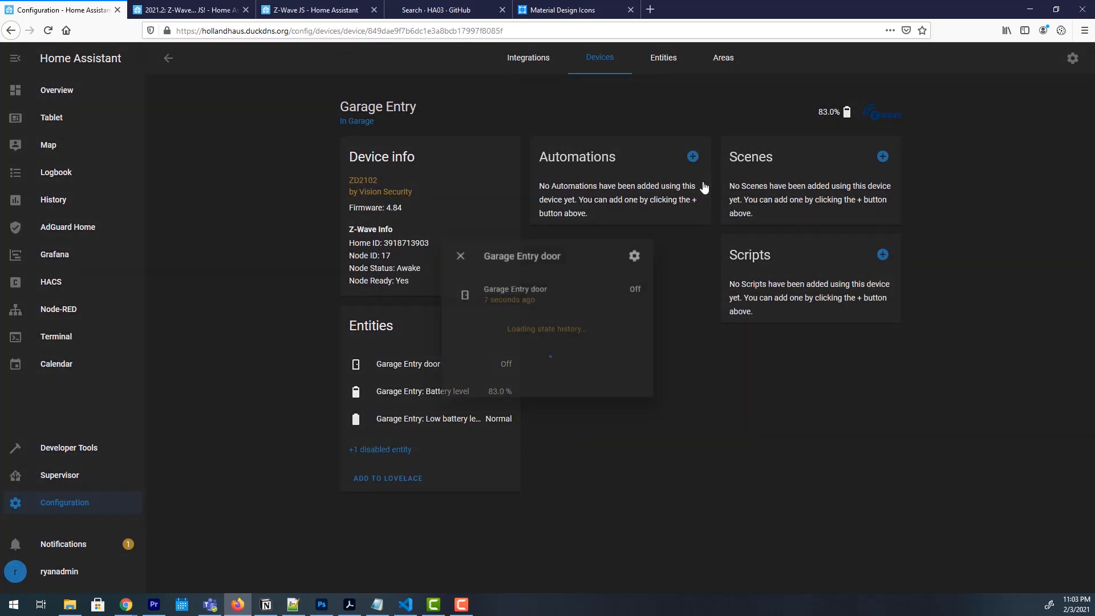
click(640, 250)
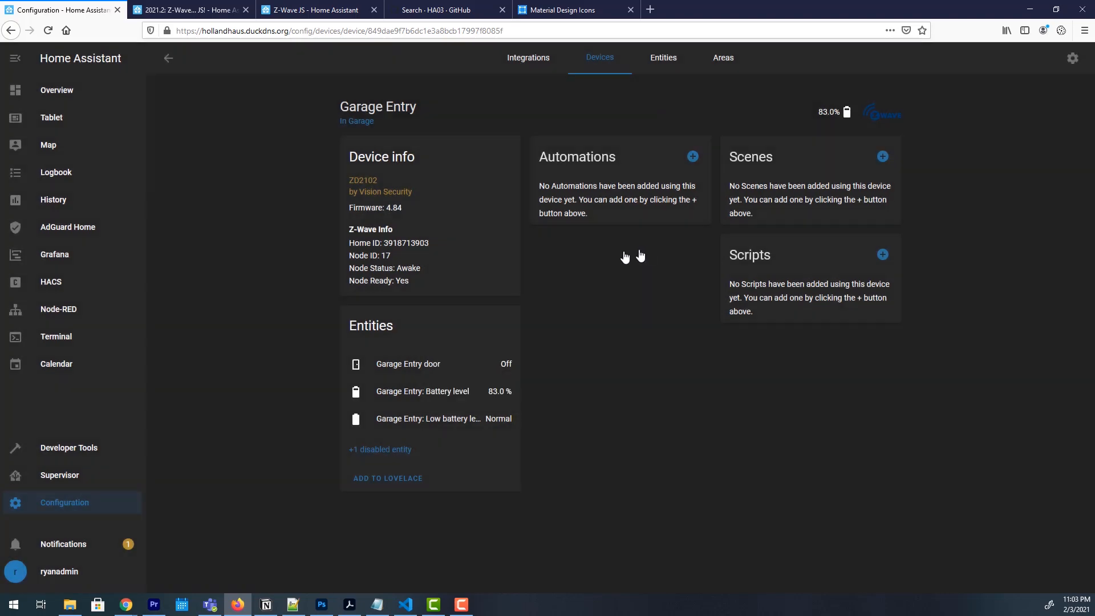
click(393, 196)
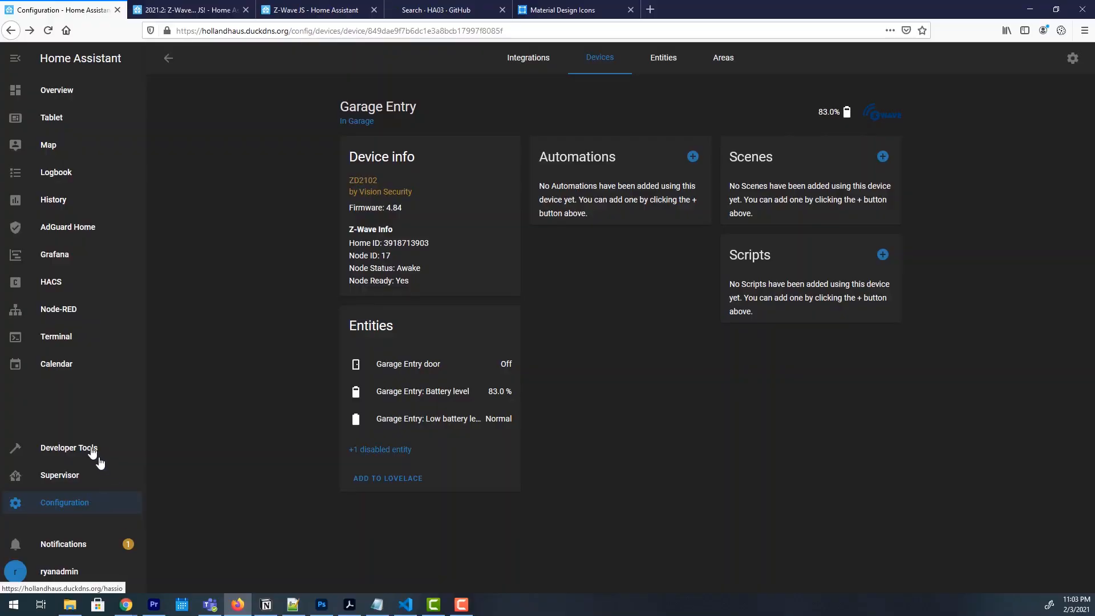
- Go to the main Configuration page
click(61, 504)
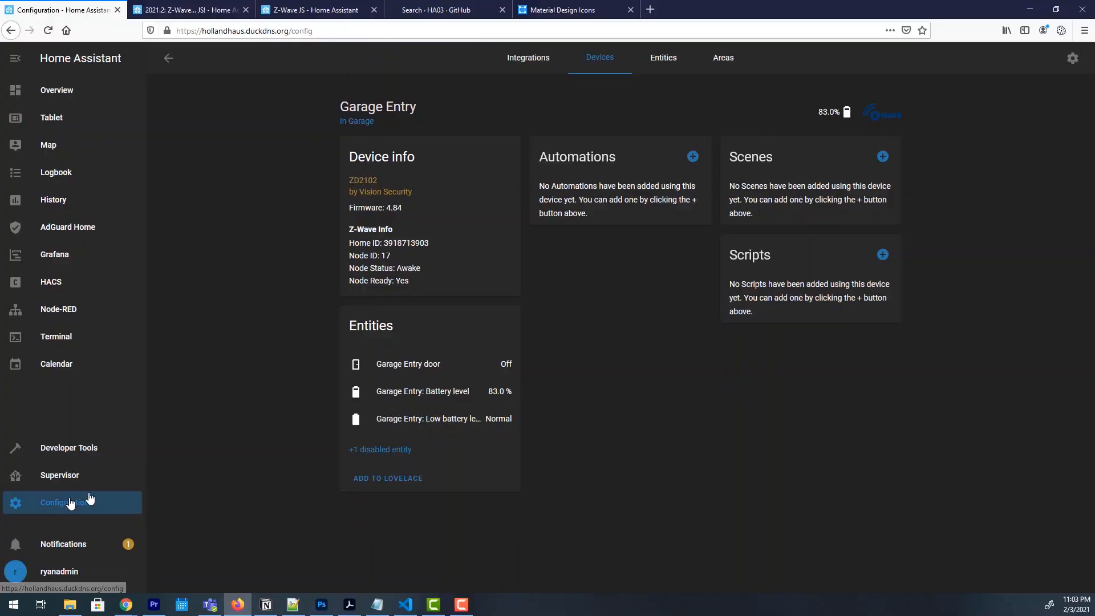